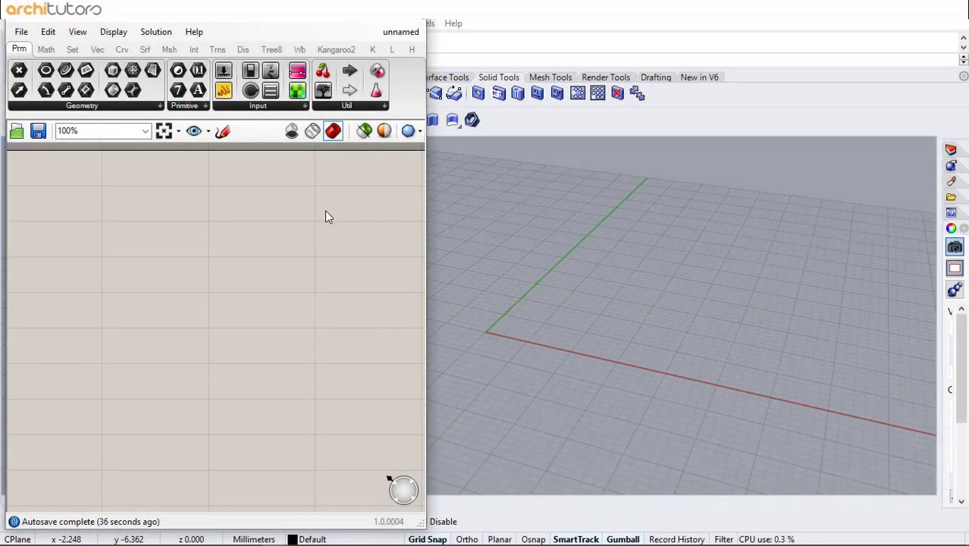
Step: Add a Construct Point component to the canvas
double_click(326, 212)
text(constru)
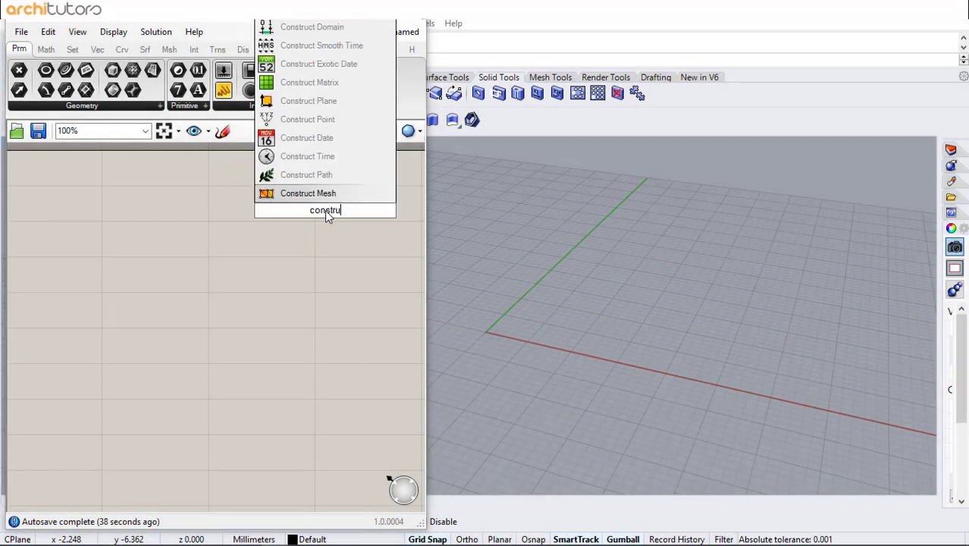
key(Return)
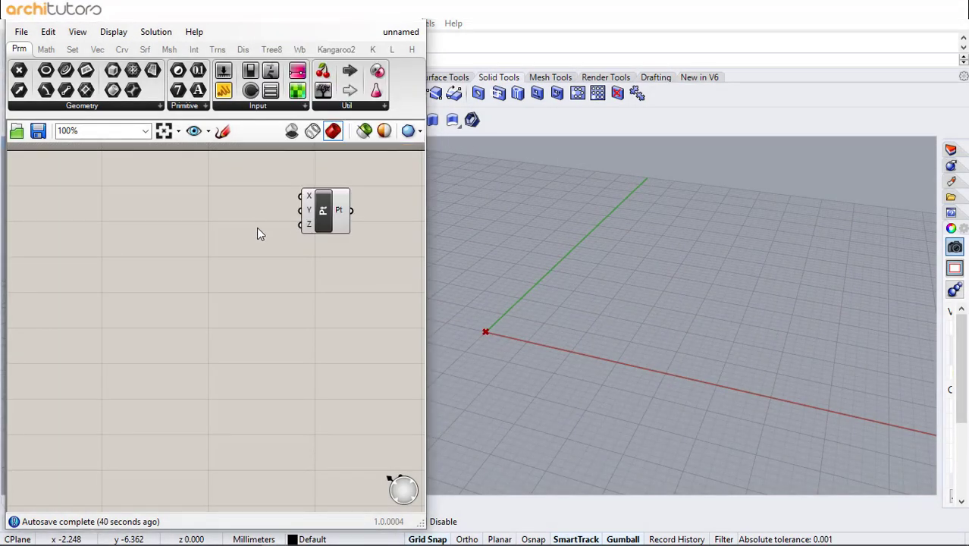
Step: Add three Random components and connect their outputs to the X, Y and Z inputs of the Construct Point component
double_click(242, 221)
text(ran)
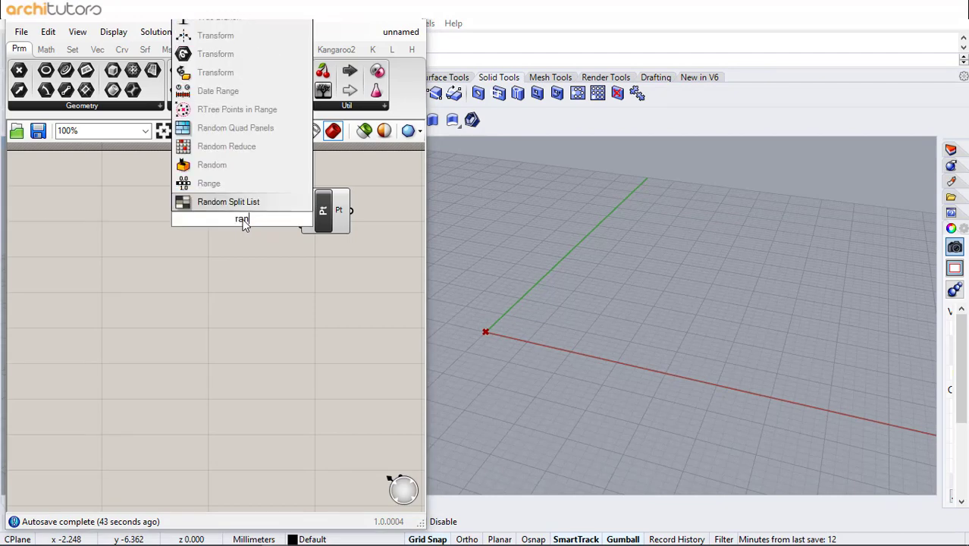
click(213, 164)
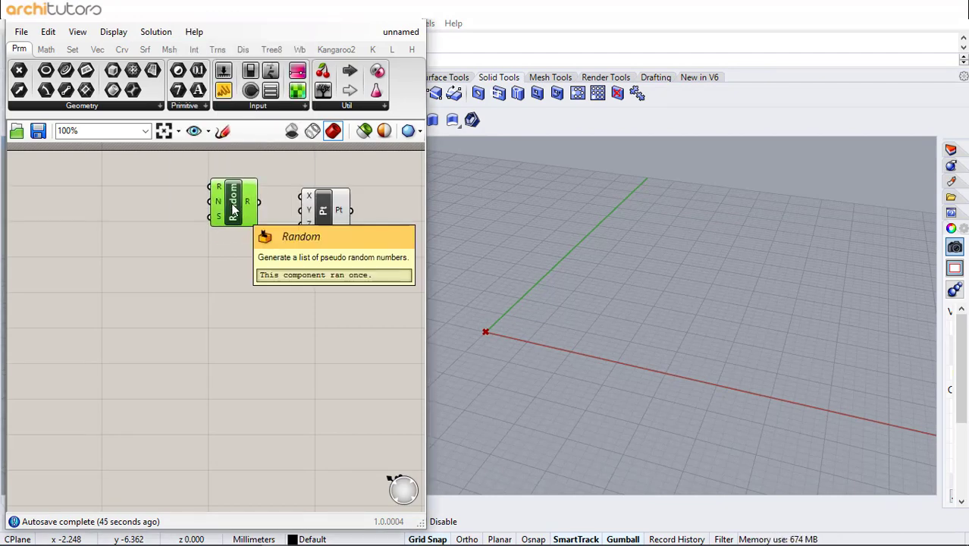
drag(234, 207, 233, 329)
key(ctrl+v)
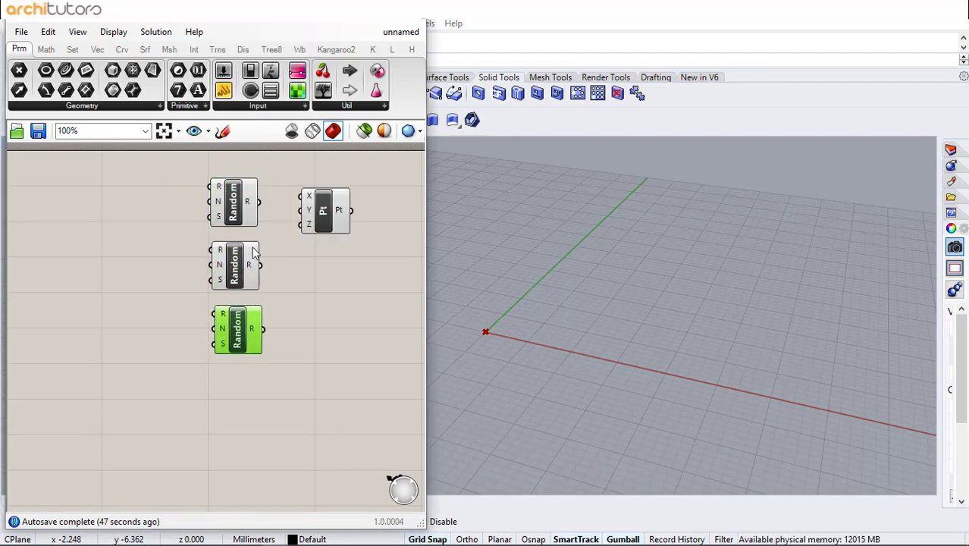
drag(260, 265, 326, 282)
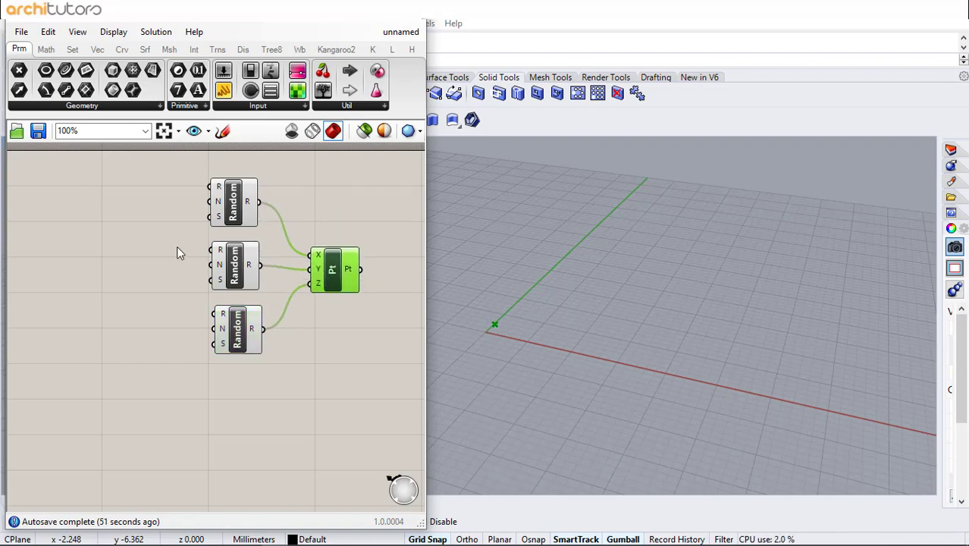
Step: Add a number slider set to 8 and connect it to the N input of all three Random components
right_drag(177, 253, 273, 251)
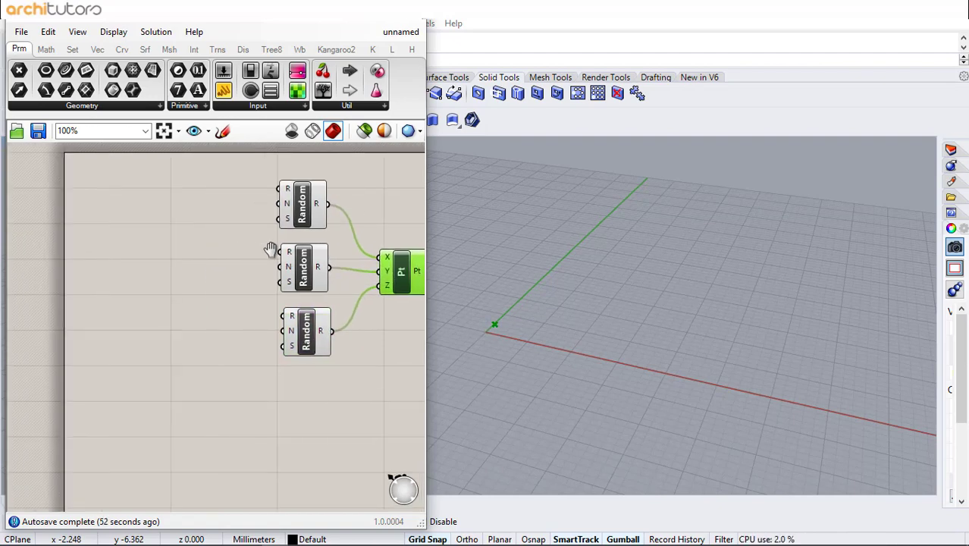
double_click(174, 226)
text(Number Slider)
key(Return)
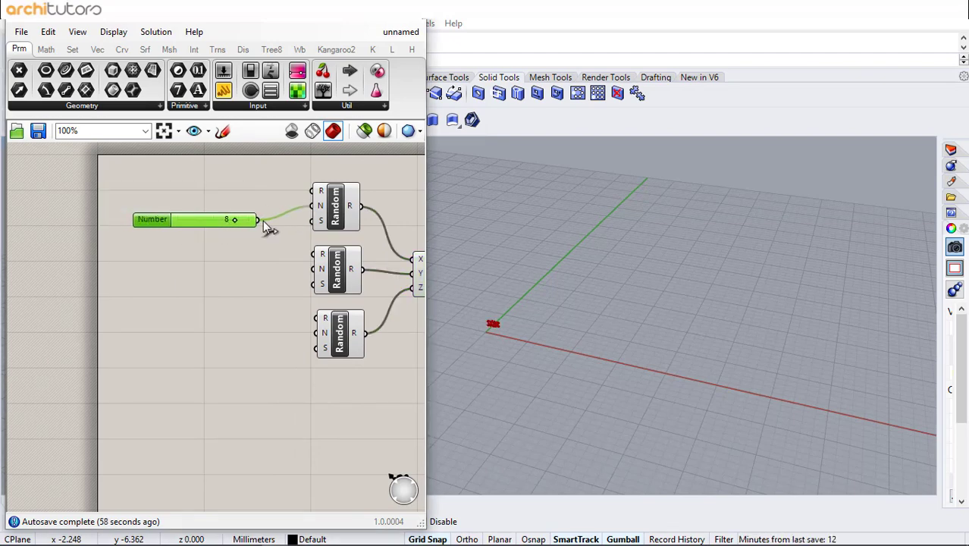
drag(260, 221, 314, 269)
drag(258, 220, 316, 333)
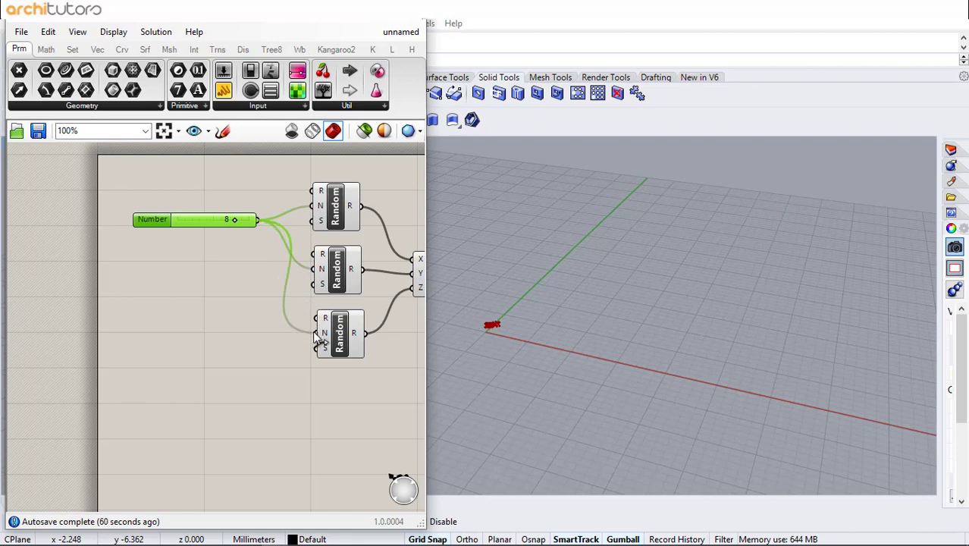
click(212, 290)
Step: Add a number slider of 32.355 and connect it to the R input of the first Random component
right_drag(235, 277, 225, 276)
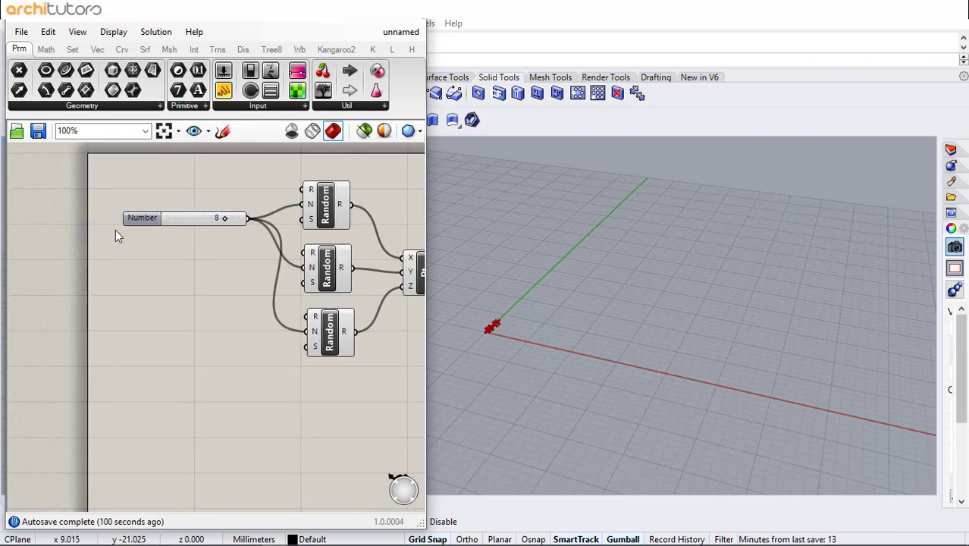
double_click(167, 193)
text(32)
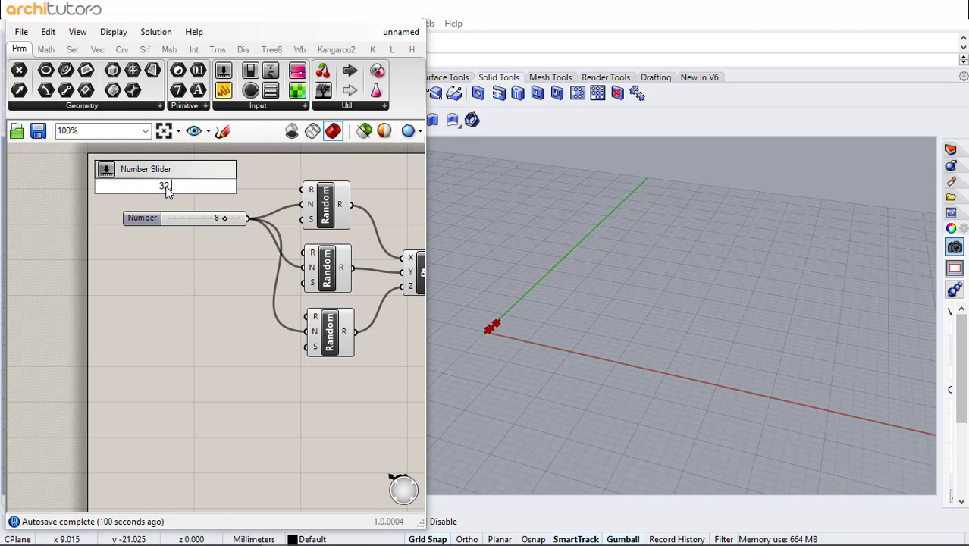
text(.355)
key(Return)
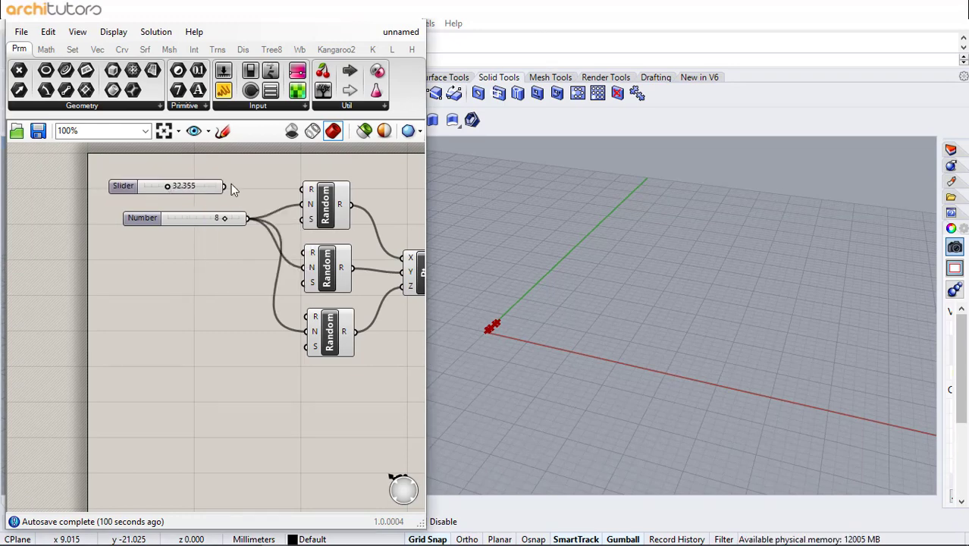
drag(281, 188, 303, 190)
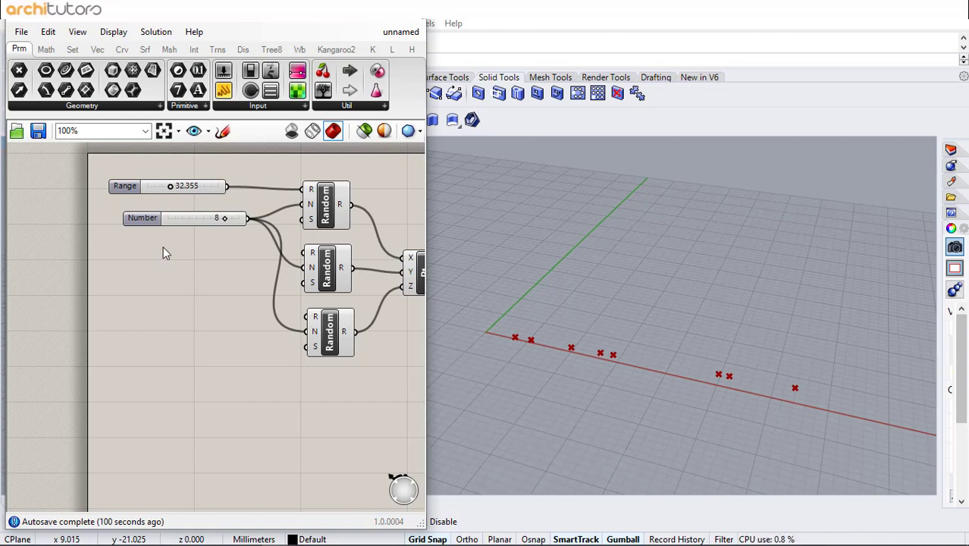
Step: Add a number slider of 35.965 and connect it to the second Random component's R input
double_click(161, 254)
text(35)
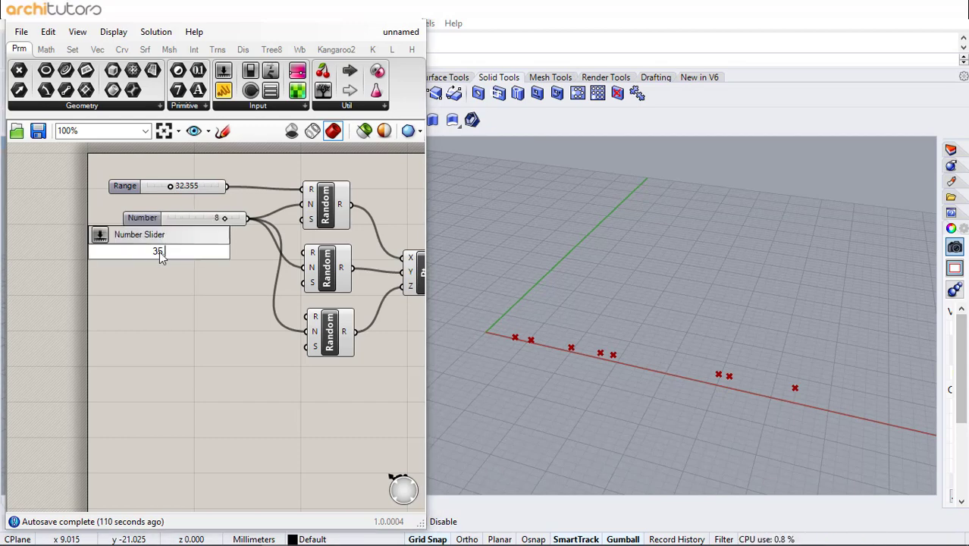
text(.965)
key(Return)
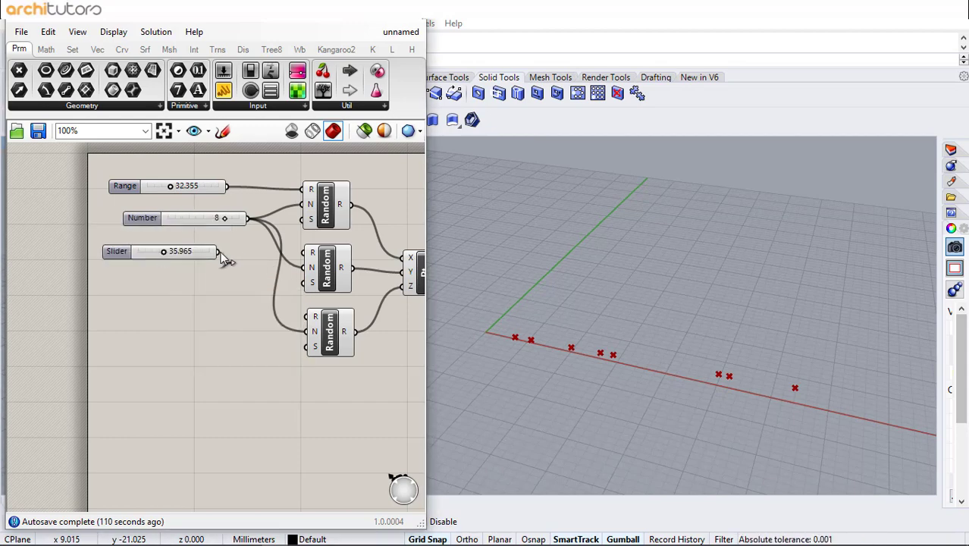
drag(290, 258, 303, 252)
Step: Add a number slider of 5.509, connect it to the third Random component's R input and align it beside that component
double_click(169, 307)
text(5)
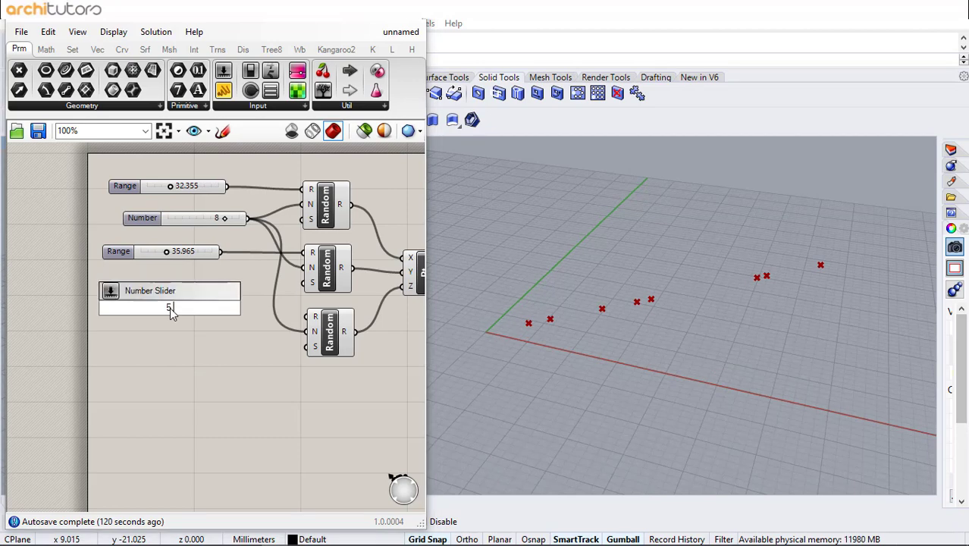
text(.509)
key(Return)
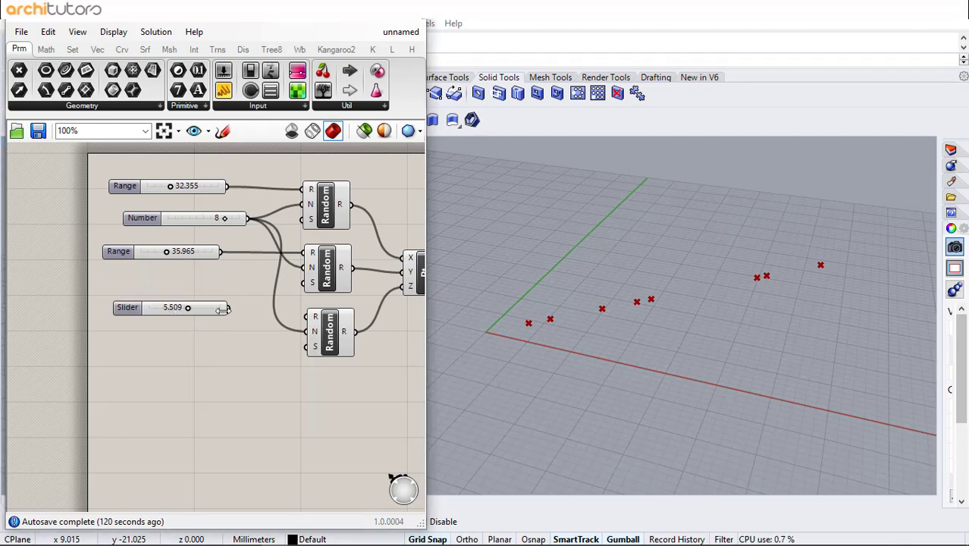
mouse_move(228, 307)
mouse_down()
mouse_move(343, 323)
mouse_move(217, 317)
mouse_up()
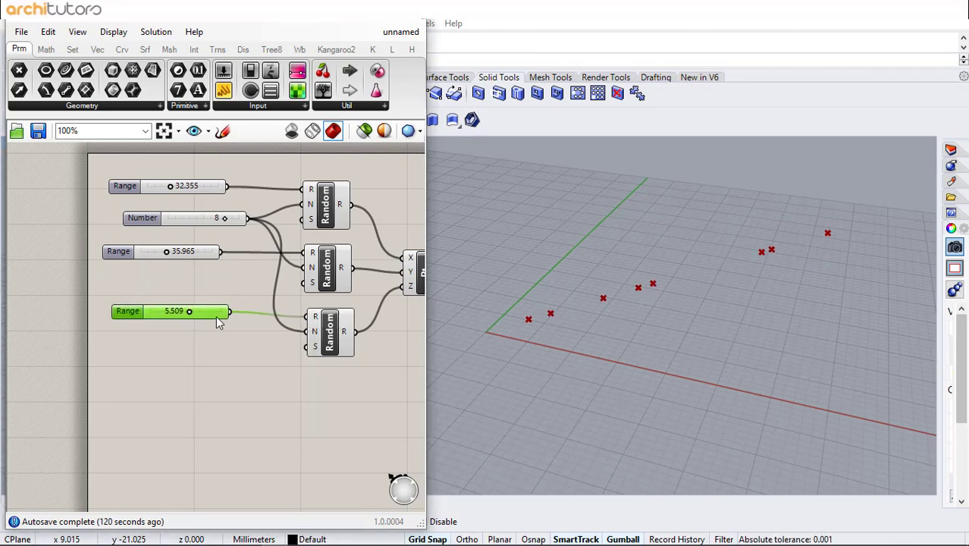
Step: Add a number slider of 15 and connect it to the S input of the first Random component
click(165, 352)
double_click(185, 348)
text(15)
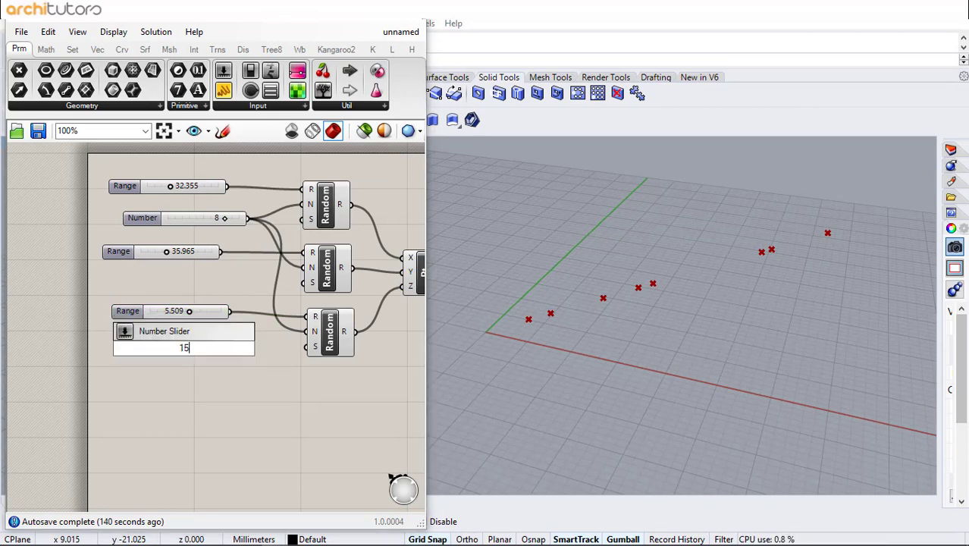
key(Return)
drag(244, 348, 310, 219)
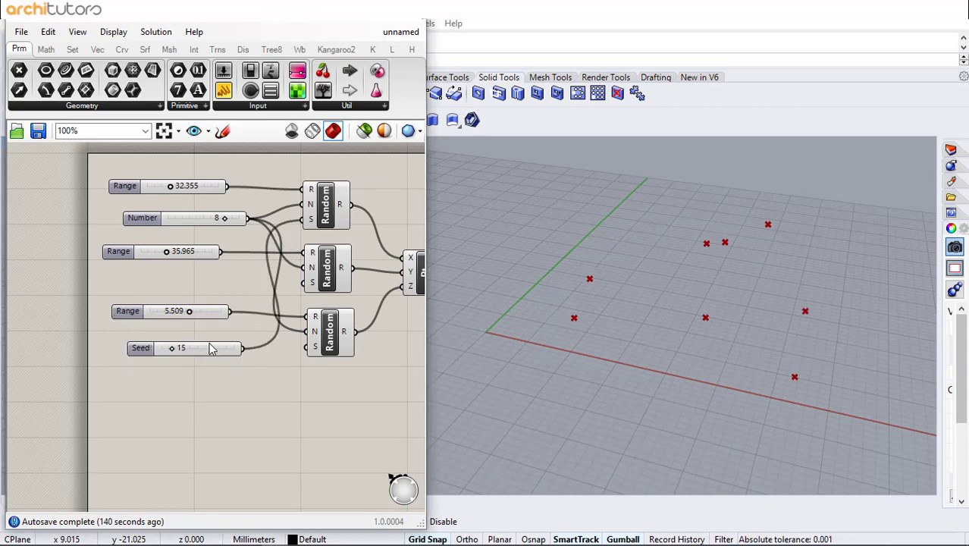
Step: Add a number slider of 21 under the 15 seed slider and connect it to the second Random component's S input
drag(212, 349, 306, 283)
click(179, 365)
double_click(179, 365)
text(21)
key(Return)
Step: Add a number slider of 17 and connect it to the third Random component's S input
double_click(186, 397)
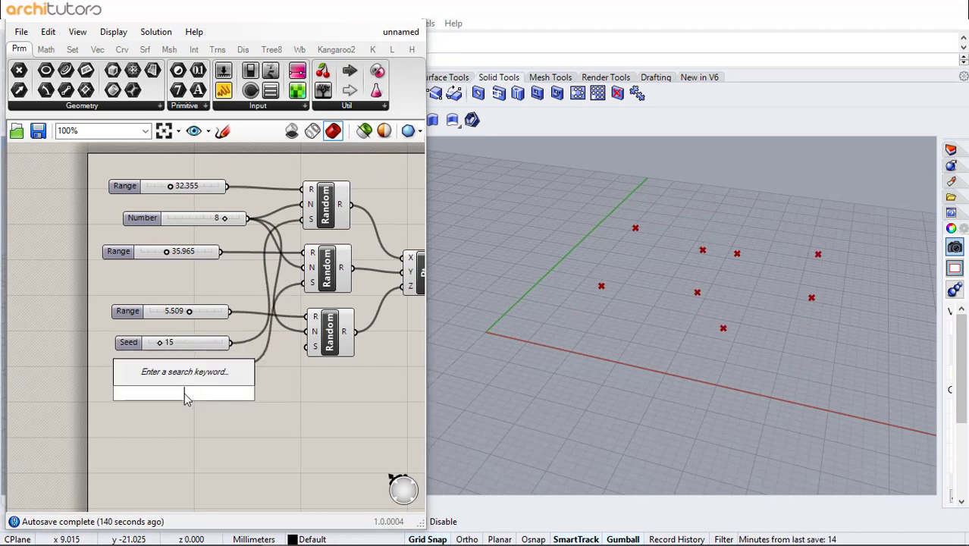
text(17)
key(Return)
drag(244, 391, 306, 347)
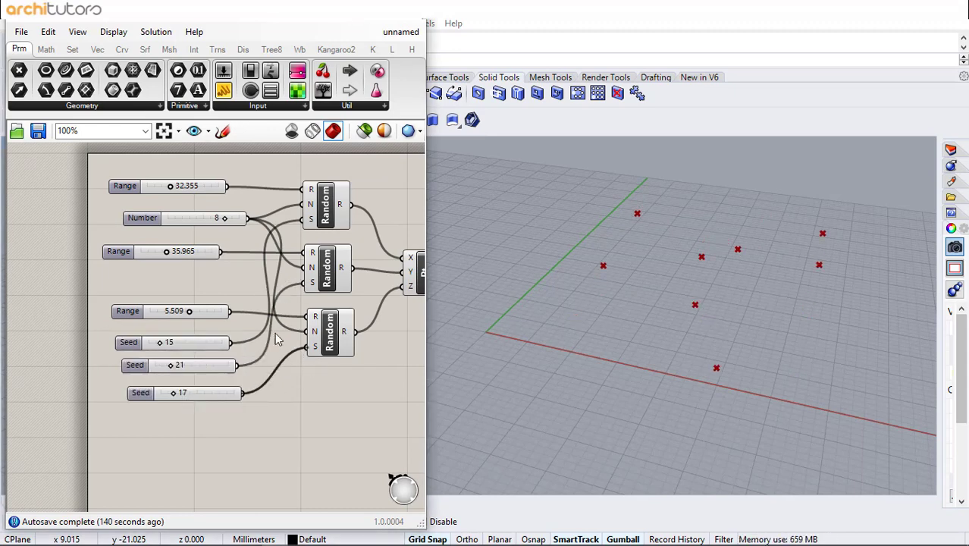
Step: Set the Number slider that feeds the three Random components to 7
click(222, 218)
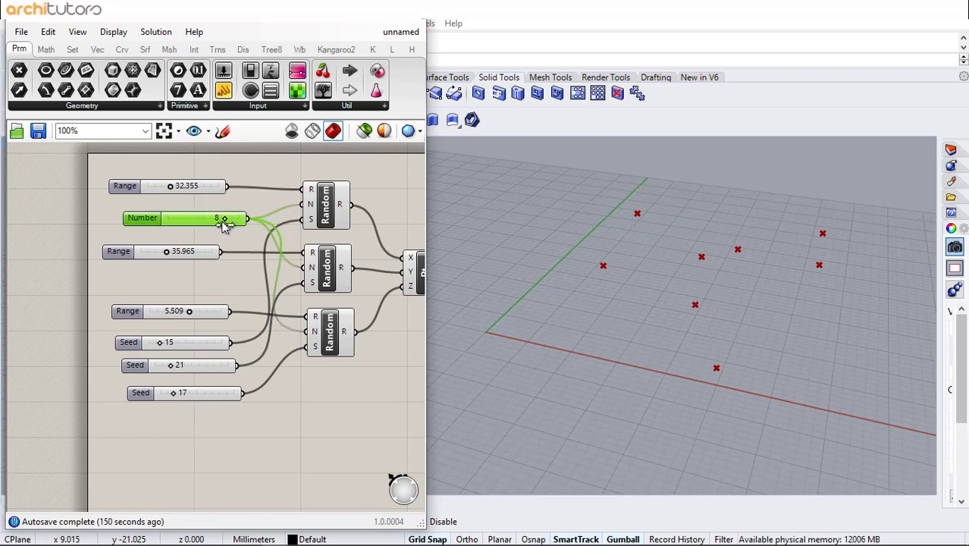
click(211, 234)
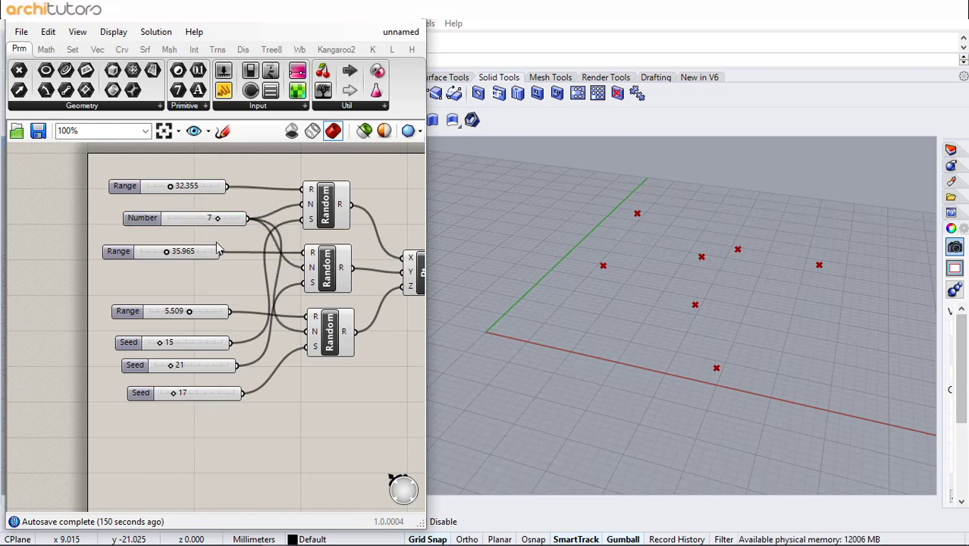
right_drag(275, 314, 186, 296)
click(339, 271)
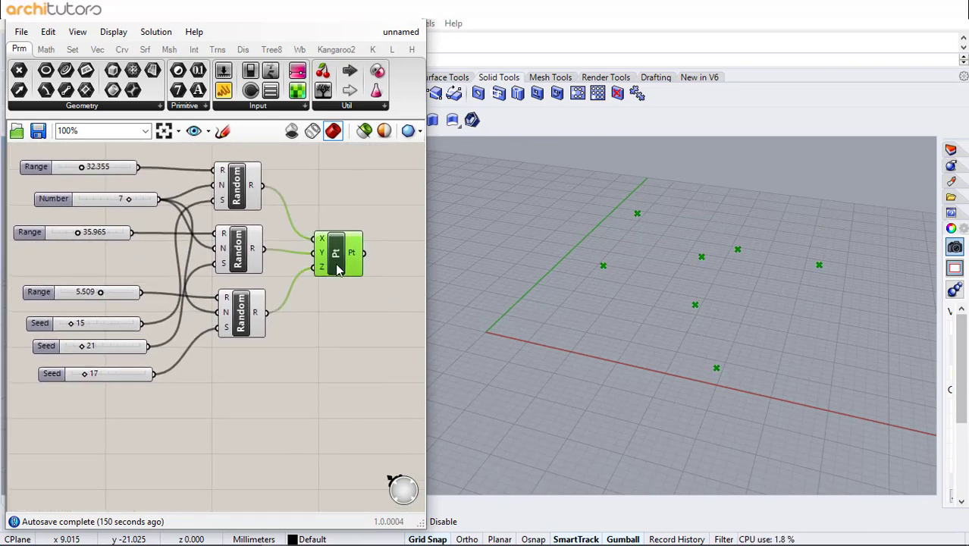
click(292, 313)
Step: Add a MetaBall(t) component and connect the constructed points to its P input
scroll(284, 356, down, 1)
right_drag(283, 363, 127, 343)
double_click(257, 322)
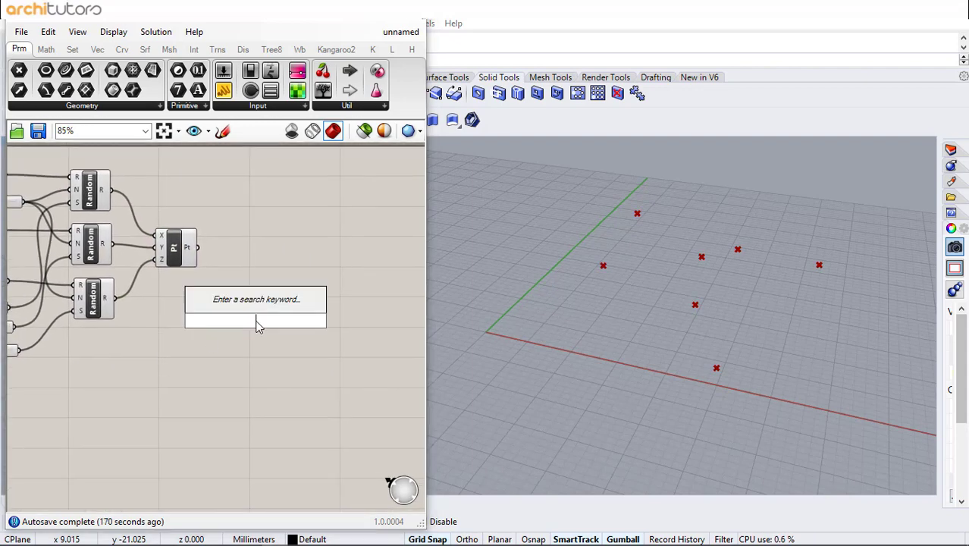
text(meta)
key(Return)
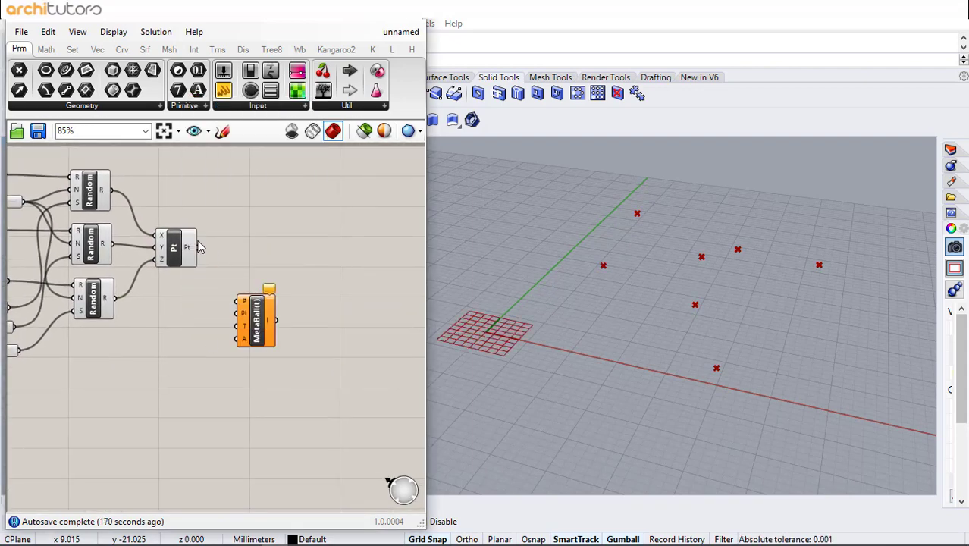
drag(216, 275, 236, 301)
Step: Add a number slider of 0.060, connect it to the MetaBall(t) component's T input and place it level with that input
scroll(227, 330, up, 1)
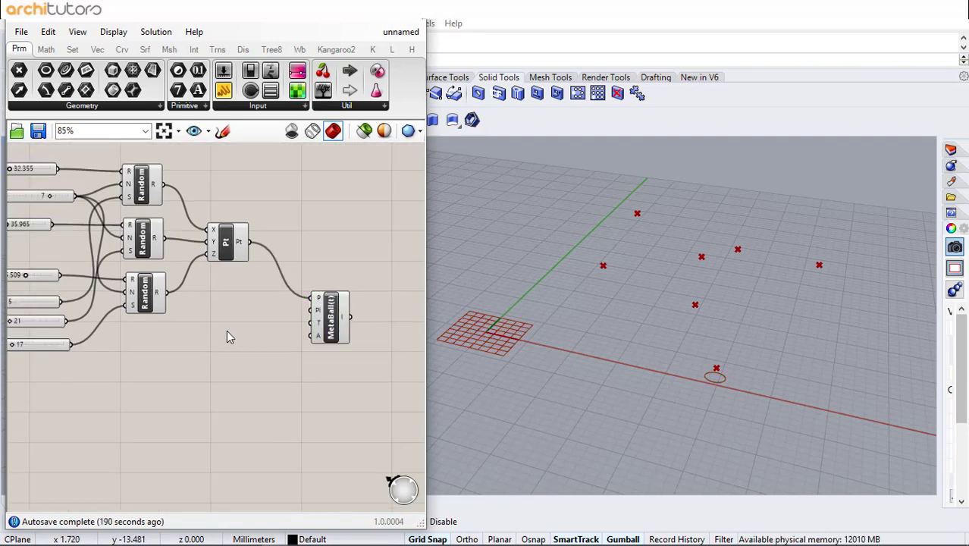
double_click(214, 352)
text(0.0)
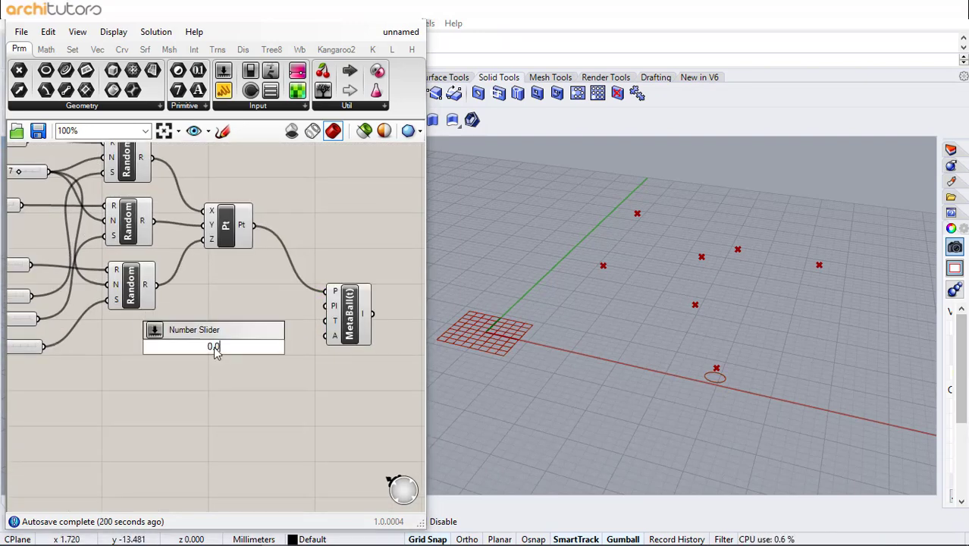
text(60)
key(Return)
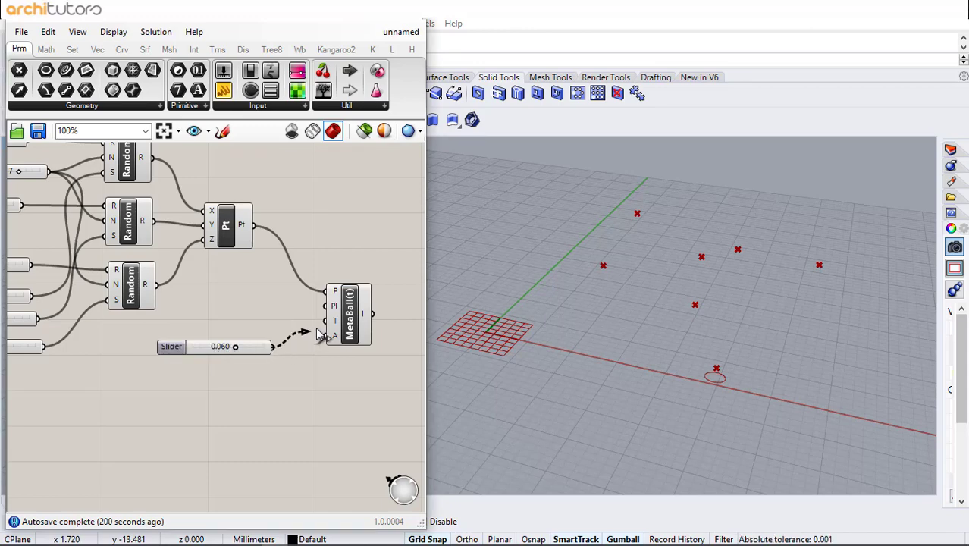
drag(318, 334, 326, 320)
drag(240, 349, 241, 327)
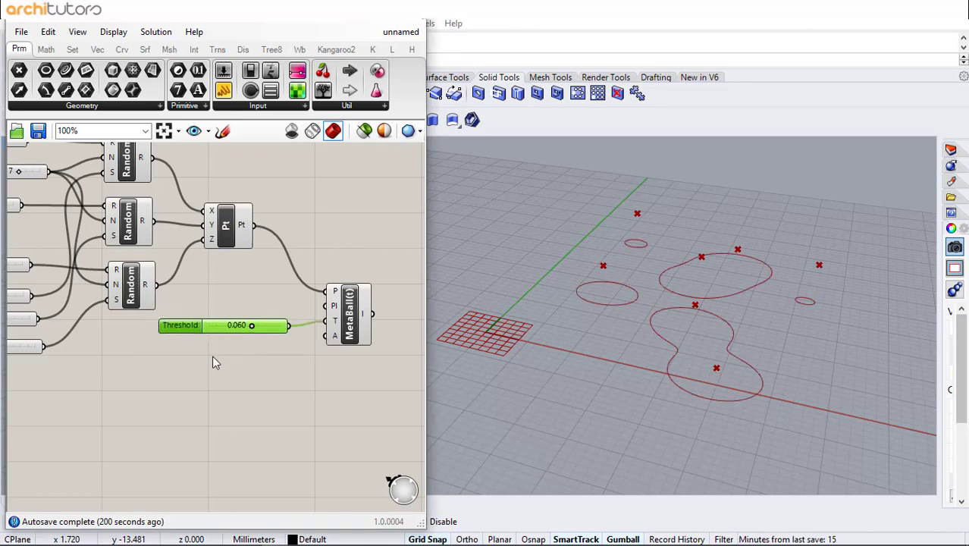
Step: Add an XY Plane component, connect it to the Pl input of MetaBall(t) and place it below the Threshold slider
double_click(203, 375)
text(xy)
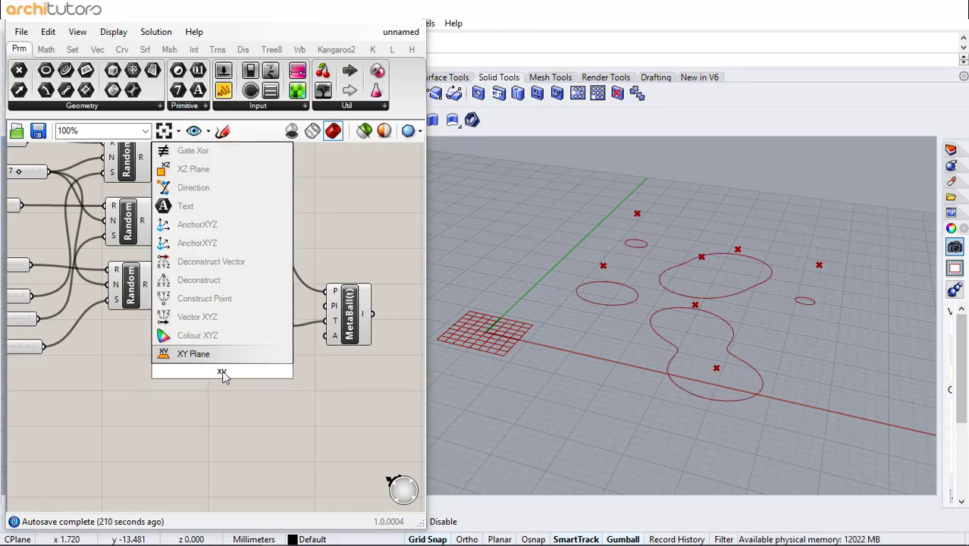
key(Return)
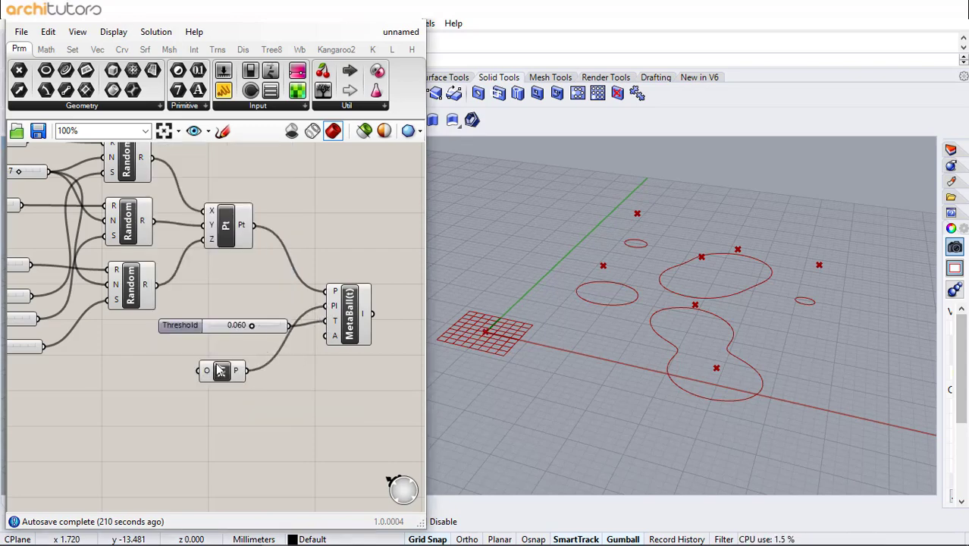
drag(220, 370, 251, 381)
click(234, 351)
Step: Add a Construct Point component, connect it to the O input of XY Plane and place it below that component
right_drag(234, 351, 295, 331)
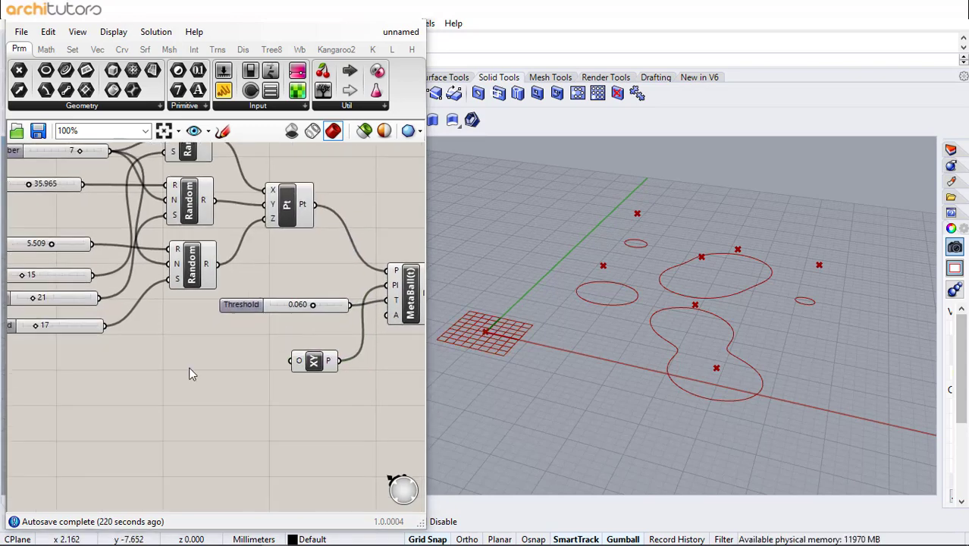
double_click(190, 369)
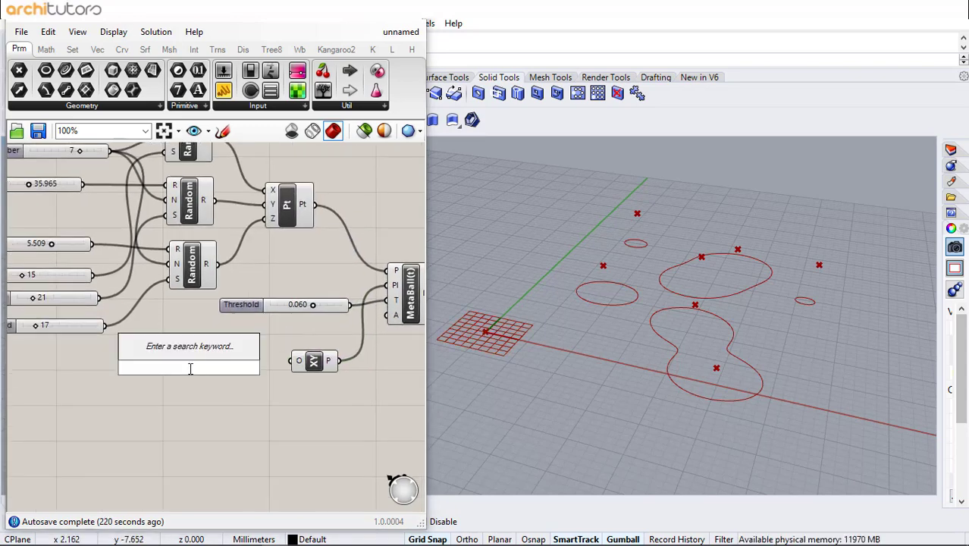
text(constr)
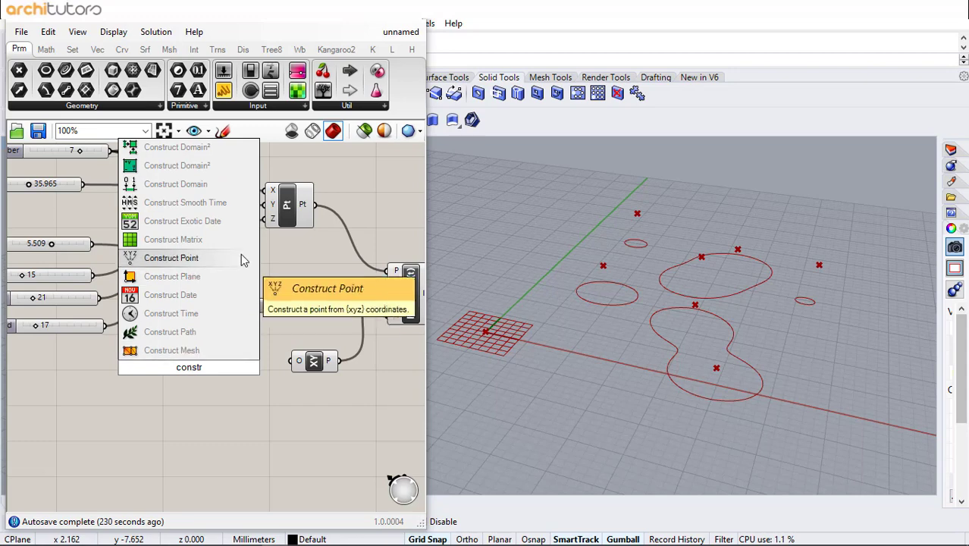
click(243, 260)
drag(199, 365, 251, 397)
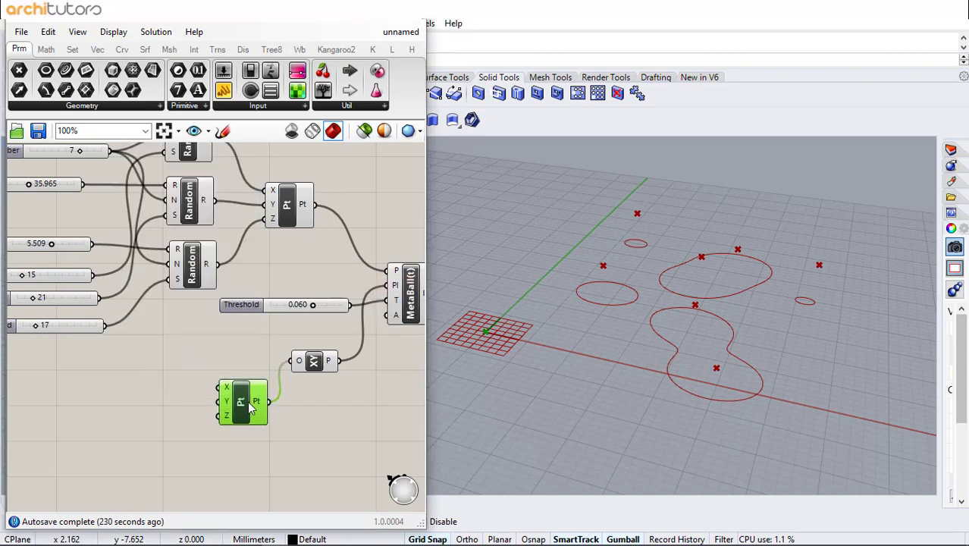
click(212, 378)
Step: Add a Range component, connect its output to the Z input of the new Construct Point and place it beside that component
right_drag(132, 416, 233, 381)
scroll(206, 391, up, 1)
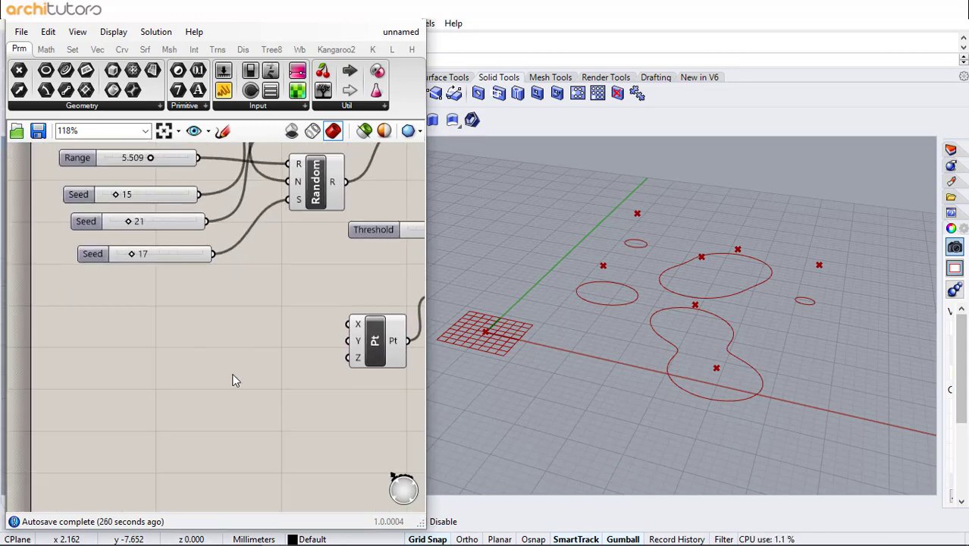
double_click(232, 375)
text(ran)
click(233, 365)
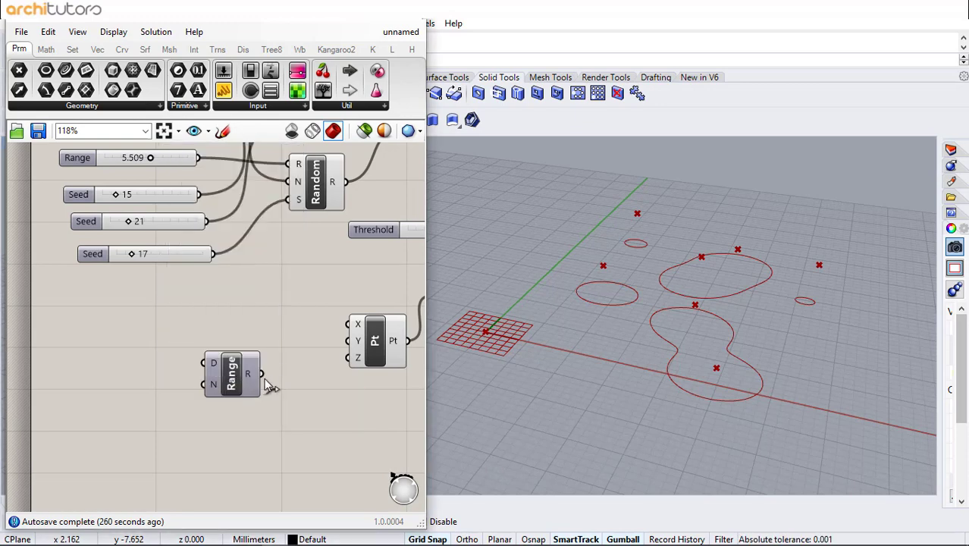
drag(263, 377, 346, 358)
drag(228, 370, 267, 377)
Step: Add a Construct Domain component and connect its output to the D input of Range
click(154, 360)
double_click(154, 366)
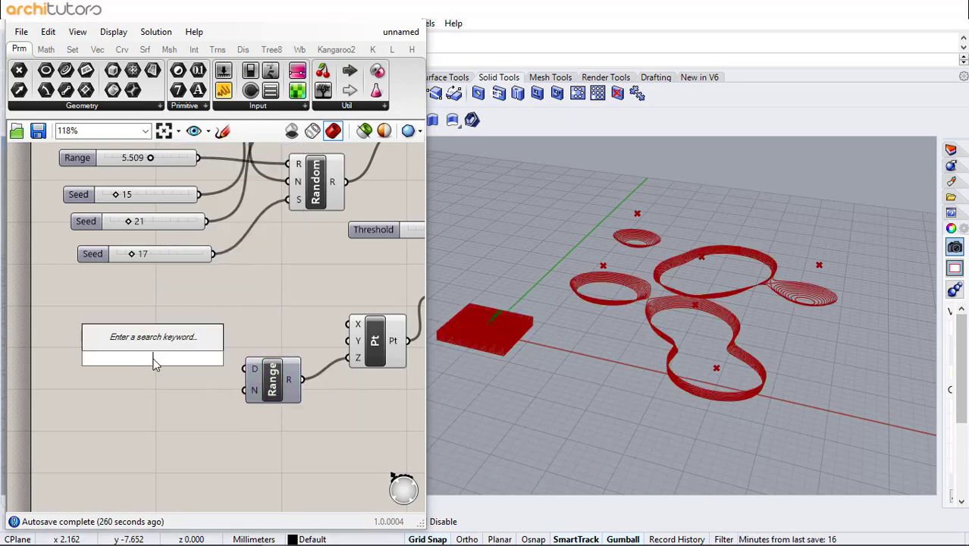
text(domain)
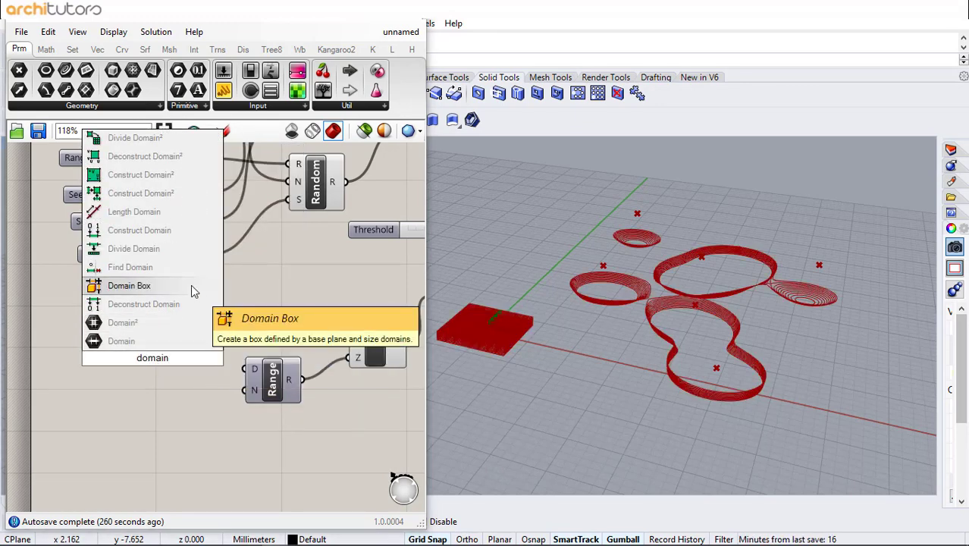
click(175, 229)
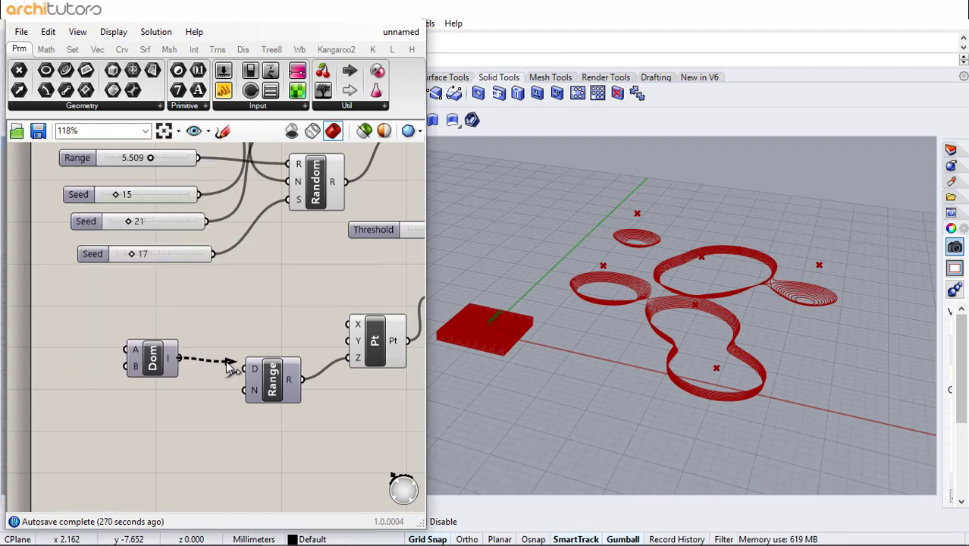
drag(151, 356, 180, 356)
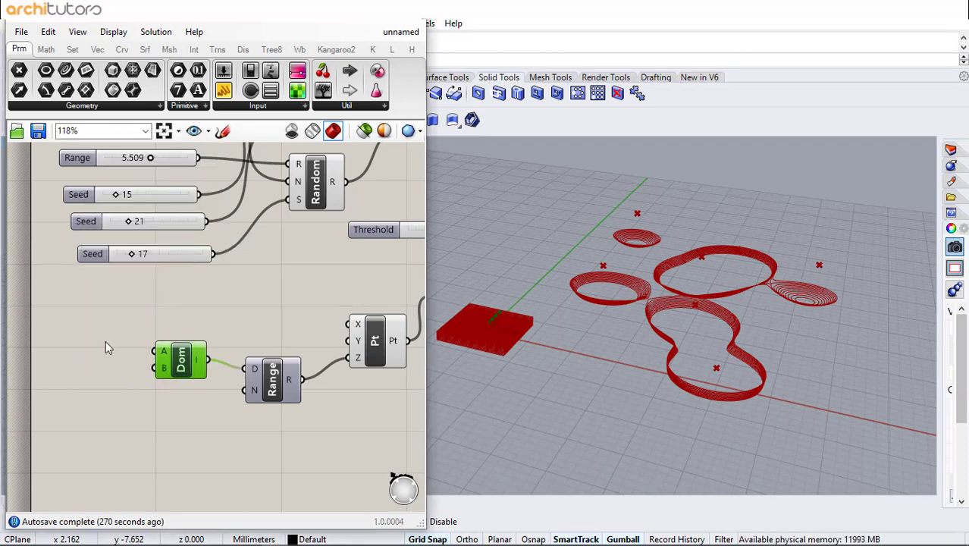
Step: Add a Negative component and connect its output to the A input of Construct Domain
click(78, 340)
double_click(78, 341)
text(n)
click(73, 330)
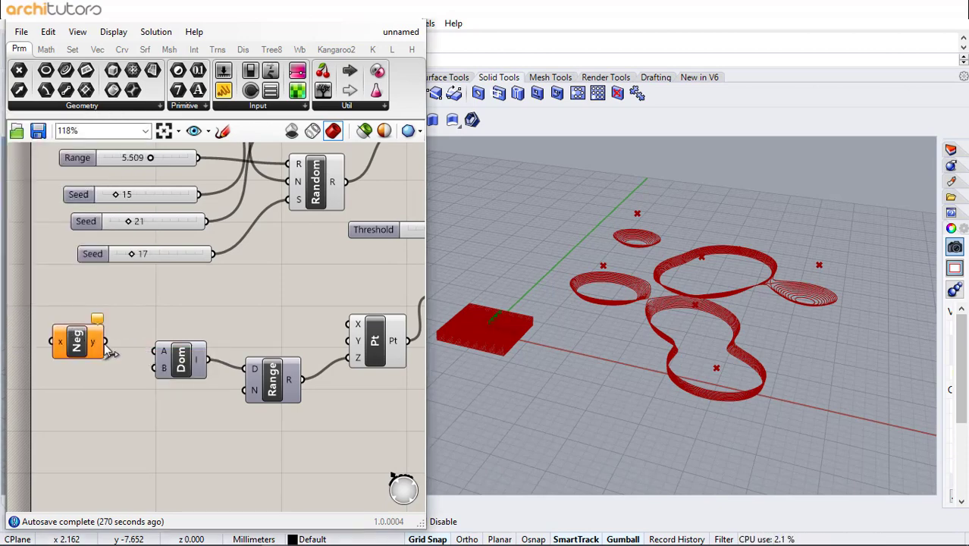
drag(145, 348, 154, 351)
right_drag(178, 315, 250, 267)
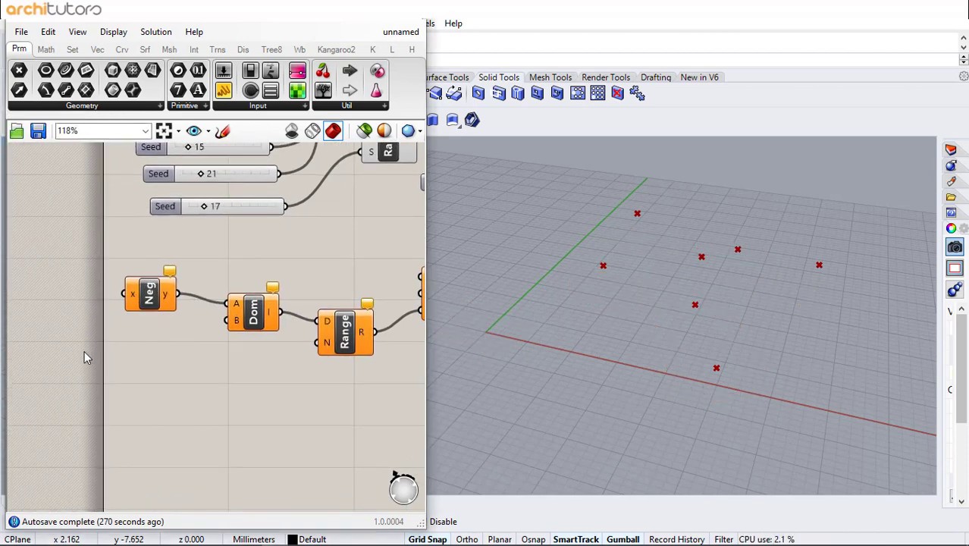
Step: Add a number slider of 2.125 and connect it to the x input of Negative
double_click(73, 361)
text(2)
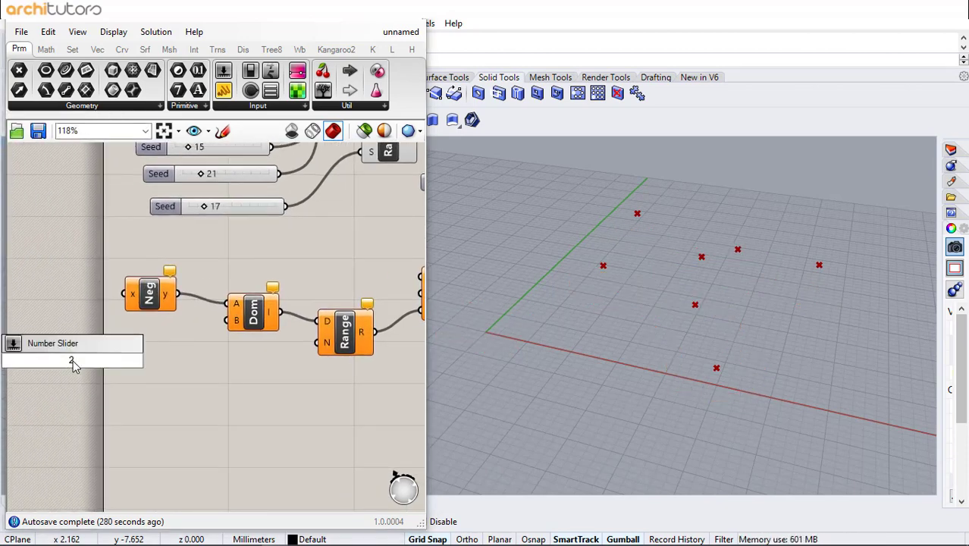
text(.125)
key(Return)
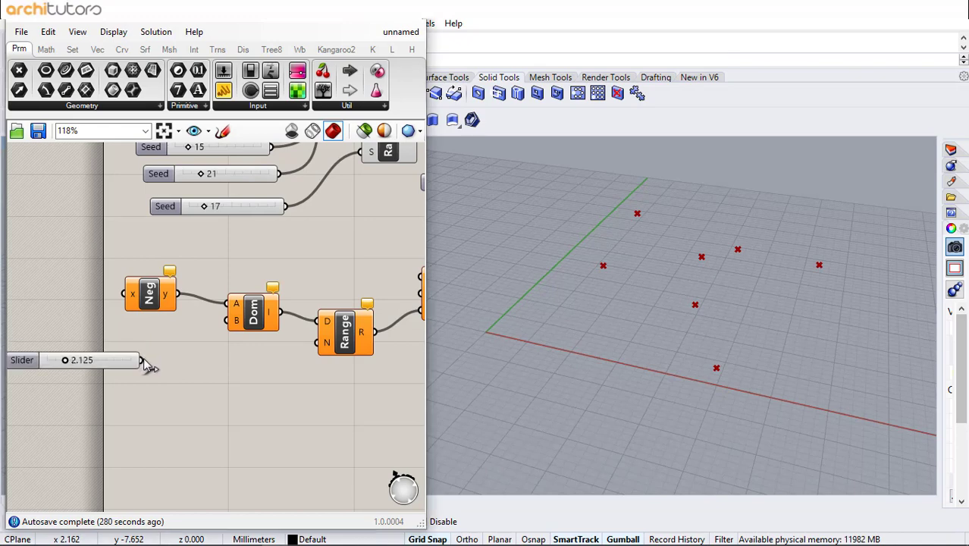
drag(144, 362, 126, 294)
Step: Add a number slider of 19.900, connect it to the B input of Construct Domain and place it below the 2.125 slider
double_click(134, 408)
text(19)
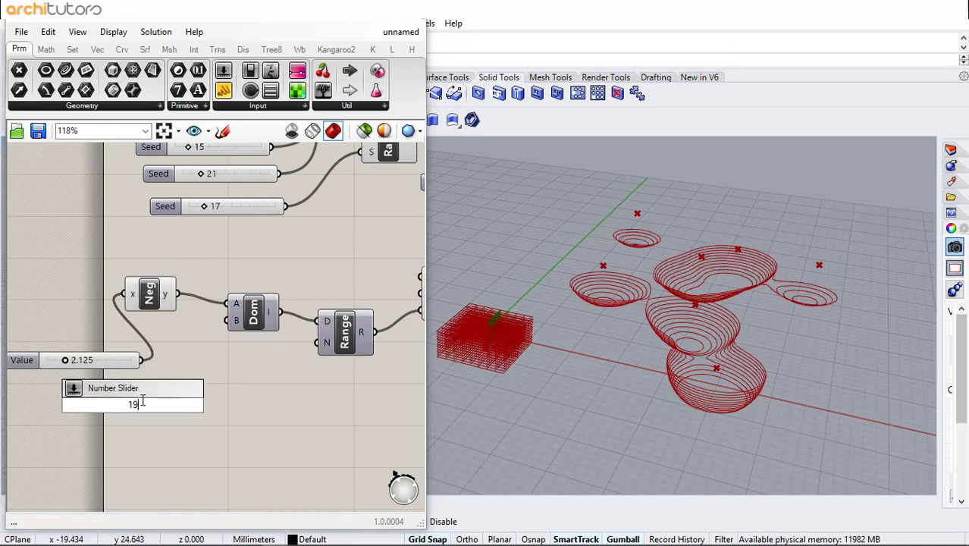
text(.900)
key(Return)
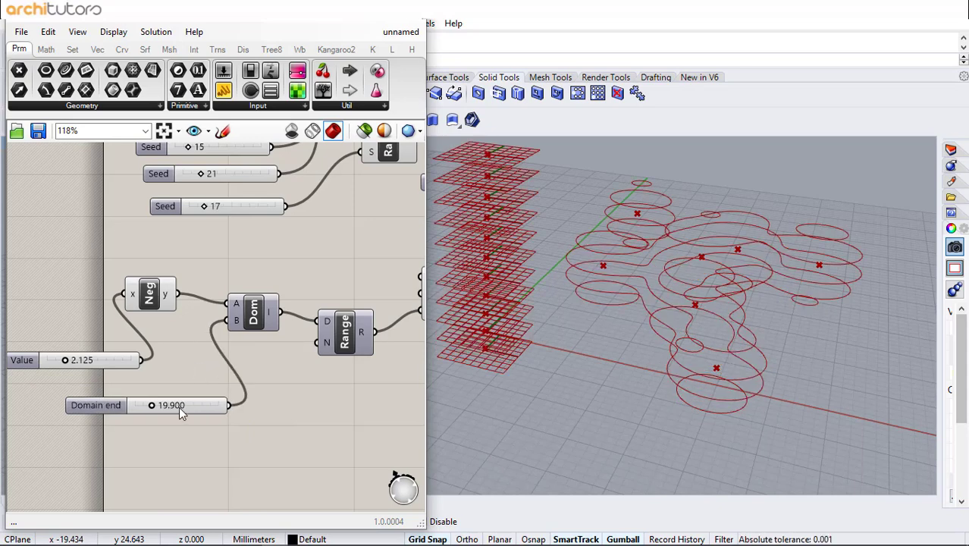
drag(227, 321, 188, 408)
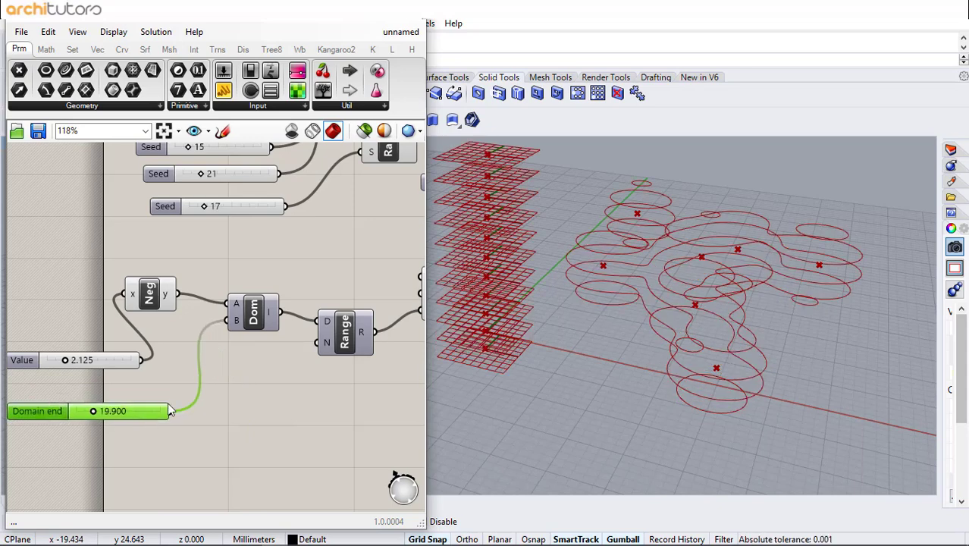
Step: Turn off the preview of the XY Plane component and the Construct Point that feeds it
scroll(144, 345, down, 2)
scroll(365, 273, down, 1)
right_drag(305, 286, 254, 288)
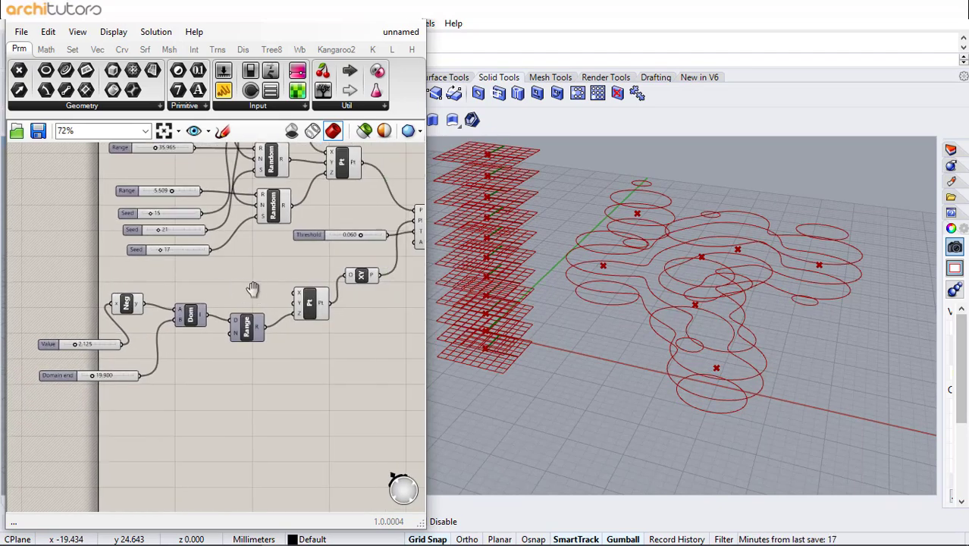
drag(385, 277, 310, 301)
middle_click(322, 356)
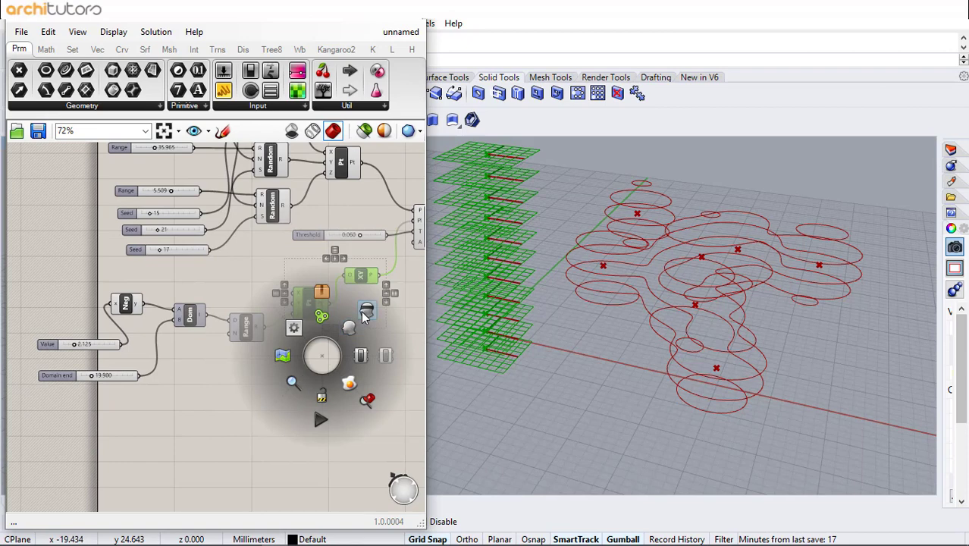
click(365, 313)
click(220, 343)
Step: Add an Evaluate component and place it below Range
right_drag(216, 339, 218, 313)
scroll(150, 340, up, 1)
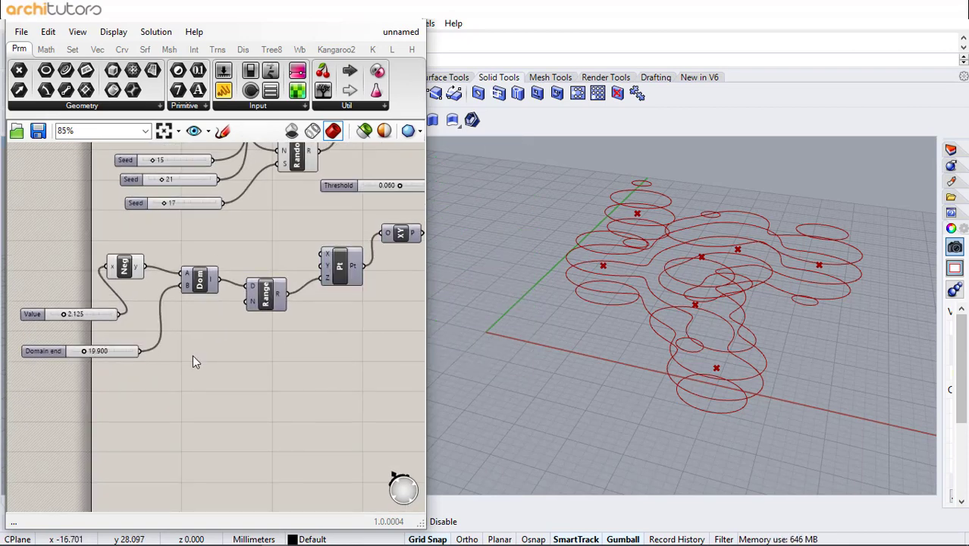
double_click(193, 362)
text(eval)
key(Return)
scroll(209, 349, up, 1)
drag(205, 353, 254, 370)
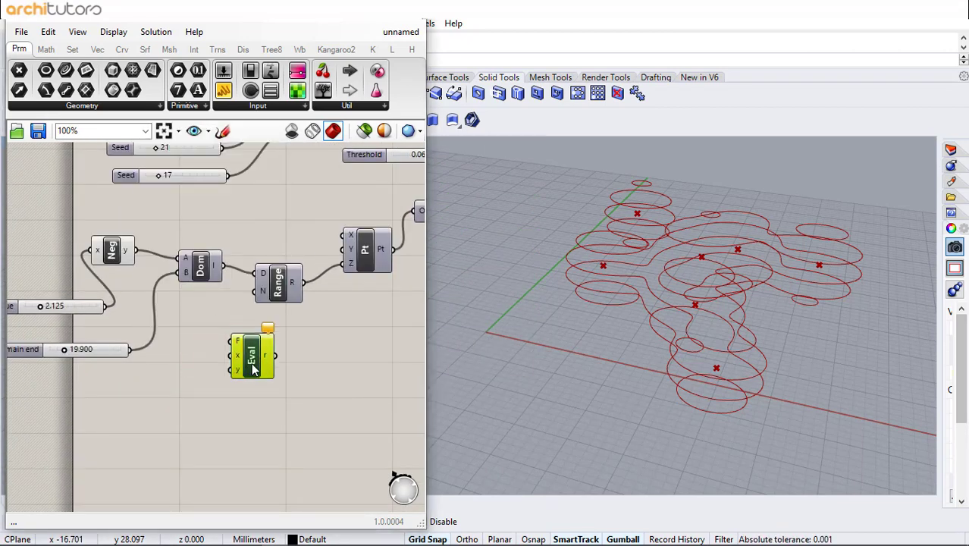
Step: Connect the Negative output to Evaluate's x input and the Domain end slider to its y input
click(156, 350)
drag(134, 251, 231, 355)
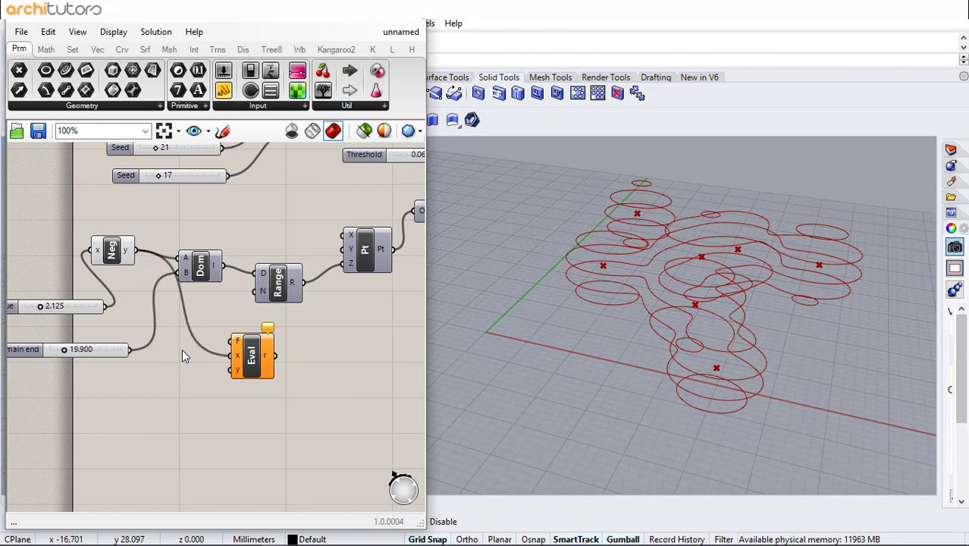
drag(131, 349, 231, 369)
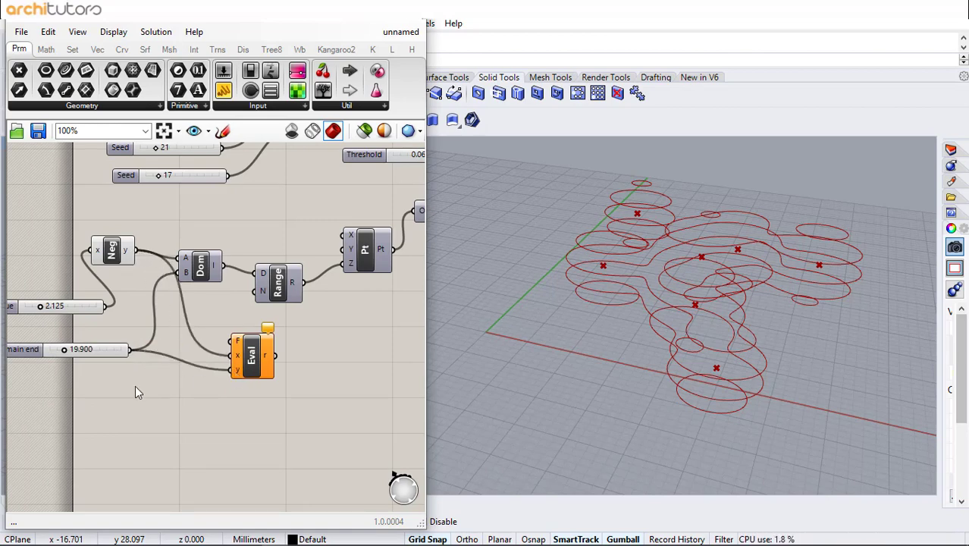
Step: Add a number slider of 83 below the Domain end slider and connect it to the N input of Range
double_click(135, 386)
text(Number Slider)
key(Return)
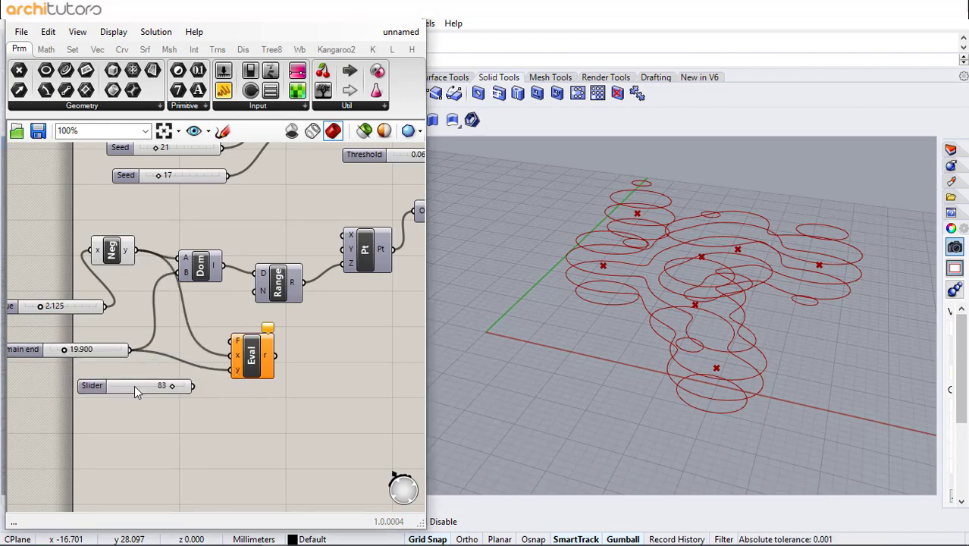
drag(127, 390, 109, 389)
drag(176, 387, 260, 290)
Step: Add a z input to Evaluate, connect the 83 slider to it and shift the component slightly away from its input sliders
scroll(208, 389, up, 3)
click(265, 363)
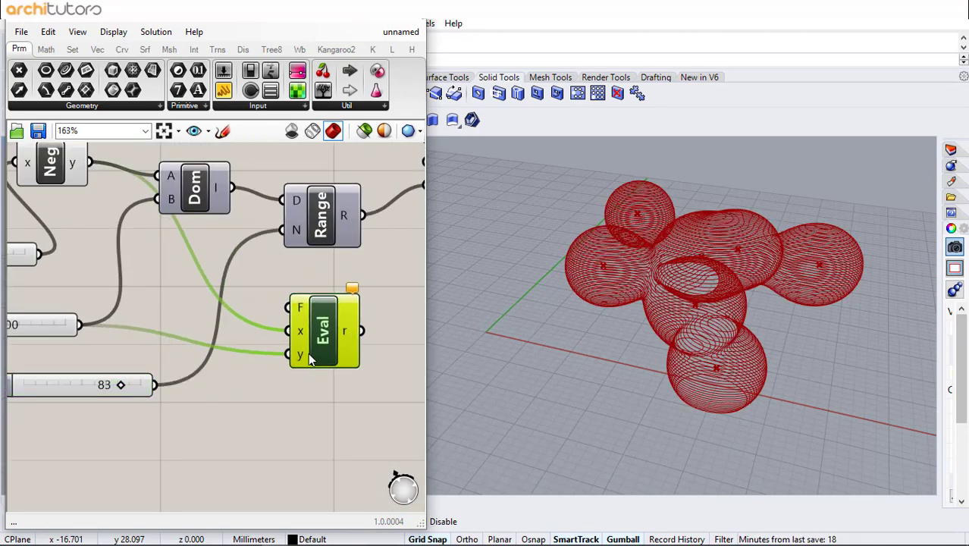
scroll(266, 364, up, 2)
scroll(304, 360, up, 3)
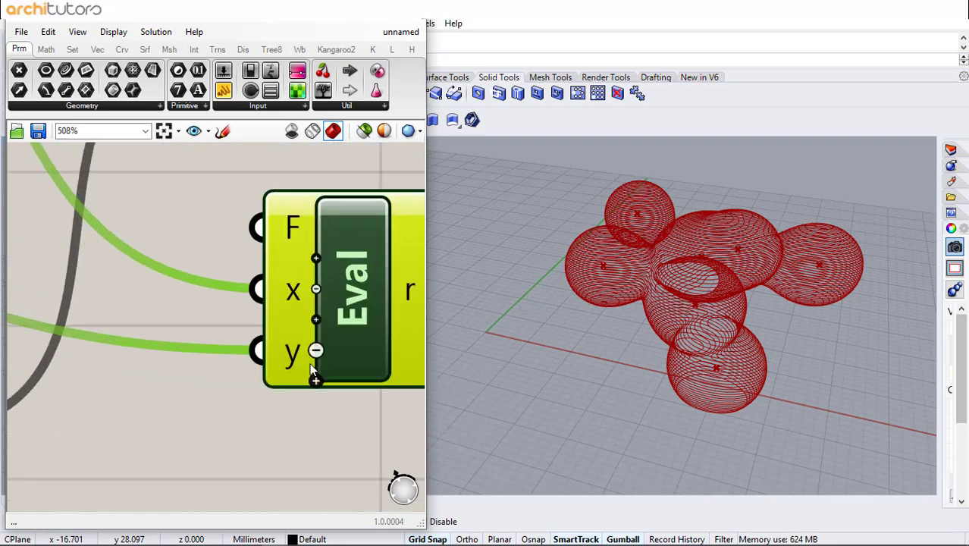
click(317, 383)
scroll(265, 338, down, 1)
scroll(265, 339, down, 3)
drag(126, 373, 255, 352)
click(240, 376)
scroll(281, 353, down, 2)
right_drag(294, 345, 191, 344)
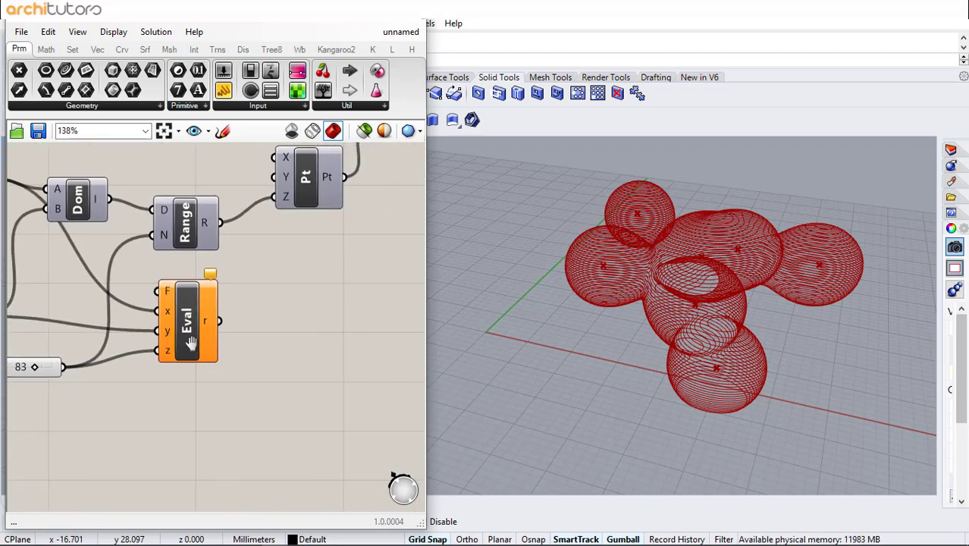
drag(195, 331, 227, 333)
click(213, 372)
Step: Set the expression of Evaluate's F input to (x-y)/z and commit it
scroll(213, 376, up, 5)
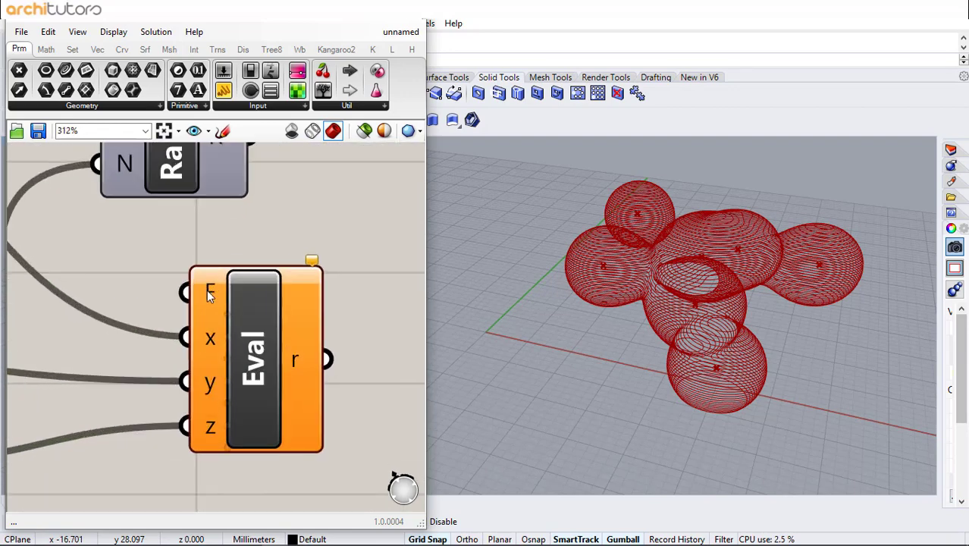
right_click(207, 290)
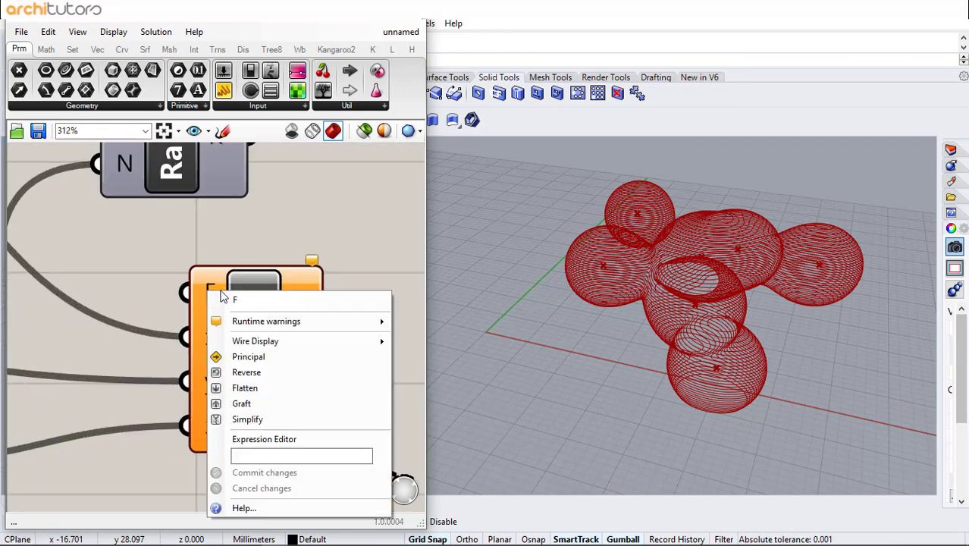
click(250, 453)
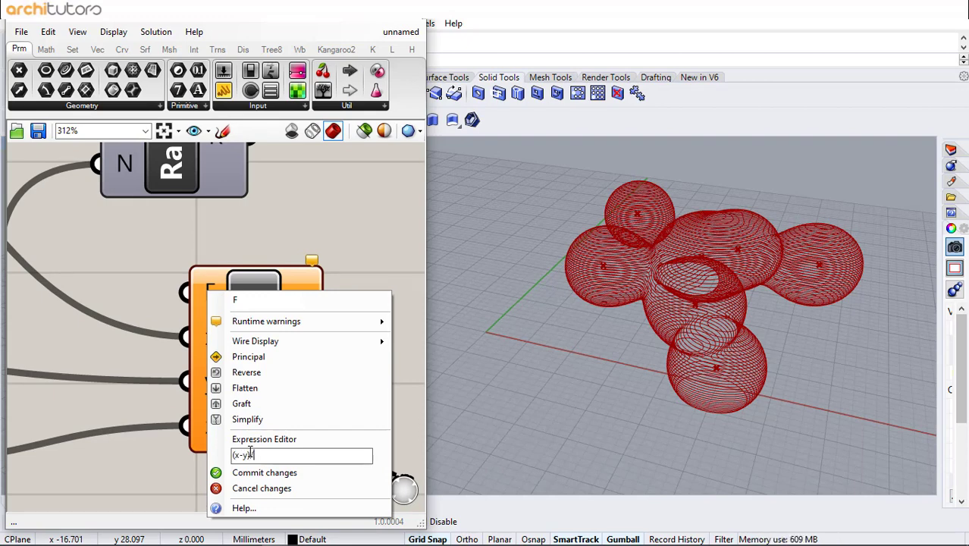
click(255, 472)
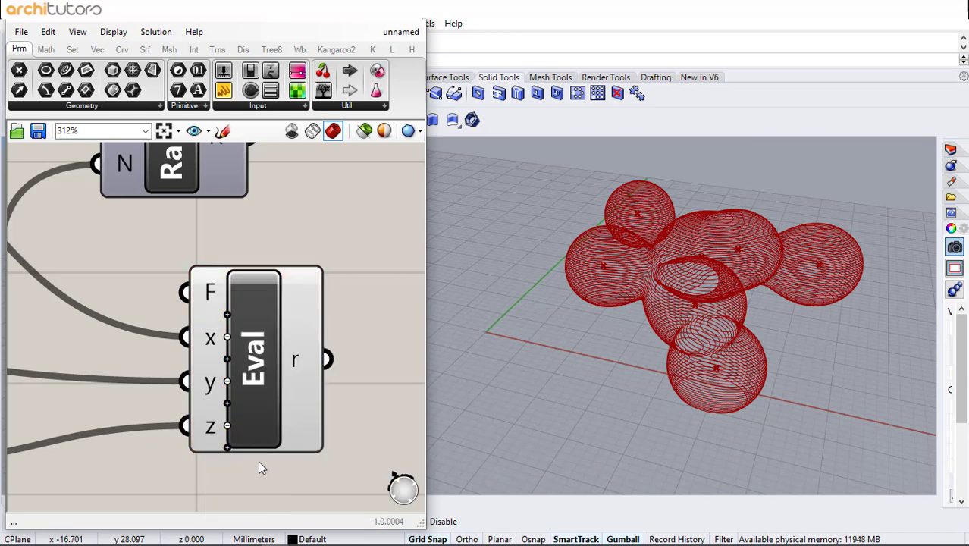
Step: Add a Rebuild Curve component beside the output of MetaBall(t)
scroll(258, 460, down, 3)
scroll(233, 429, down, 2)
click(243, 389)
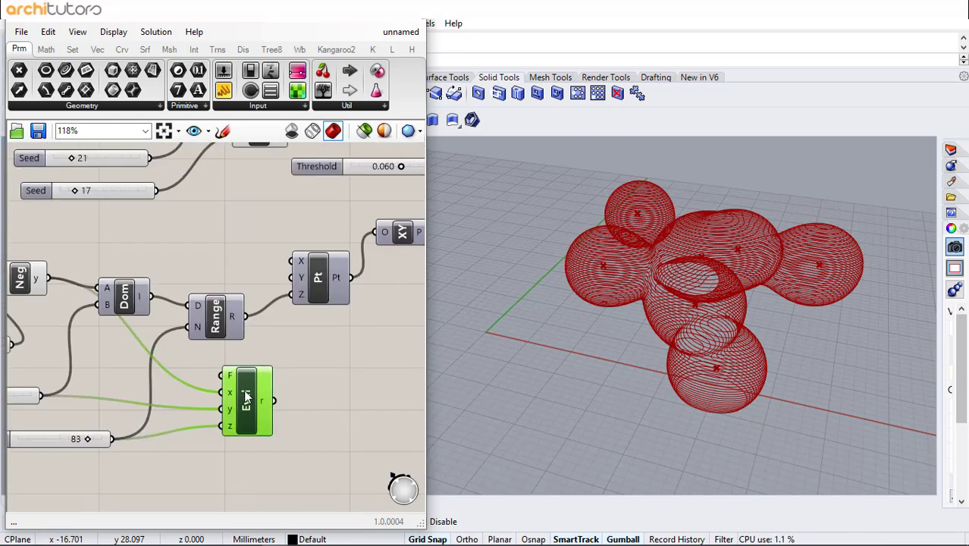
click(321, 366)
right_drag(319, 372, 190, 359)
scroll(192, 304, down, 1)
click(192, 275)
right_drag(317, 282, 170, 274)
scroll(170, 273, down, 3)
click(249, 276)
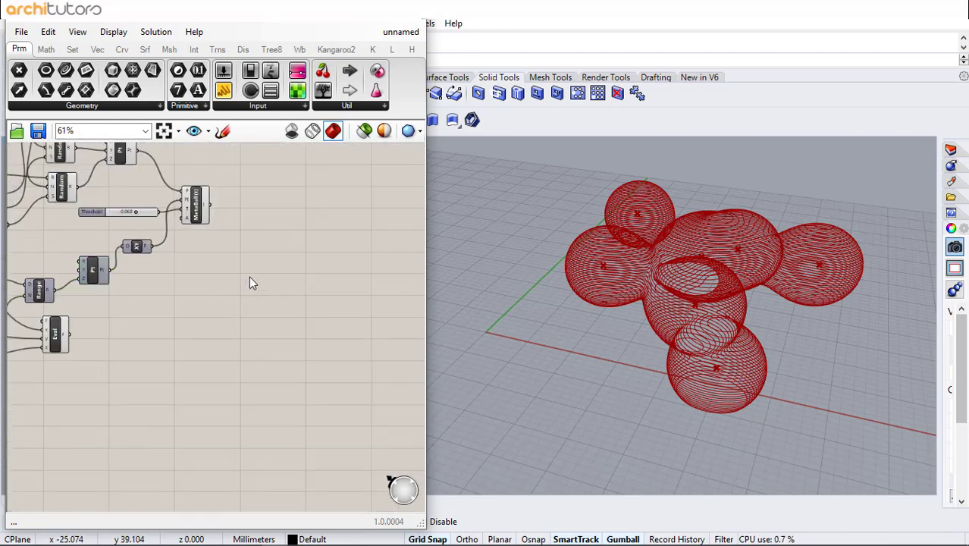
scroll(242, 211, up, 1)
scroll(241, 210, up, 1)
double_click(241, 210)
text(rebu)
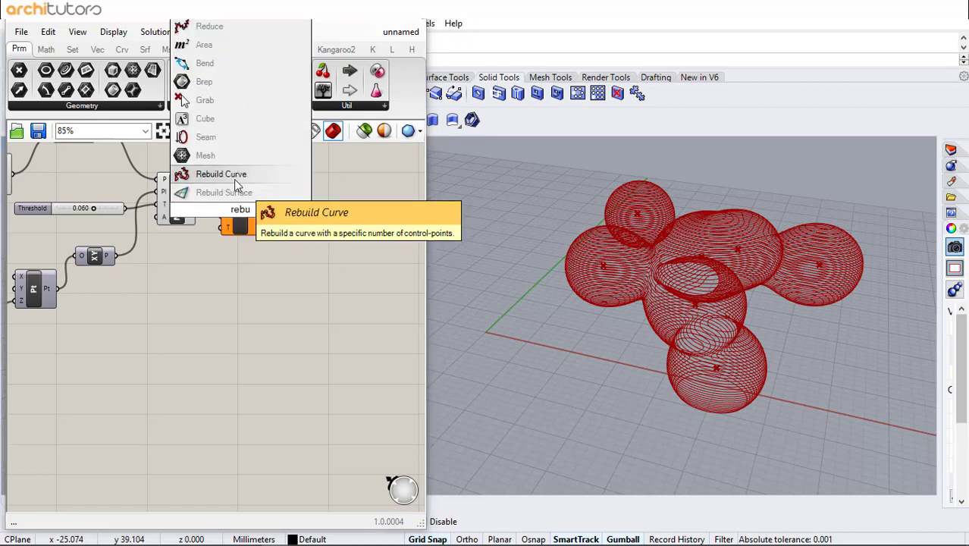
click(235, 180)
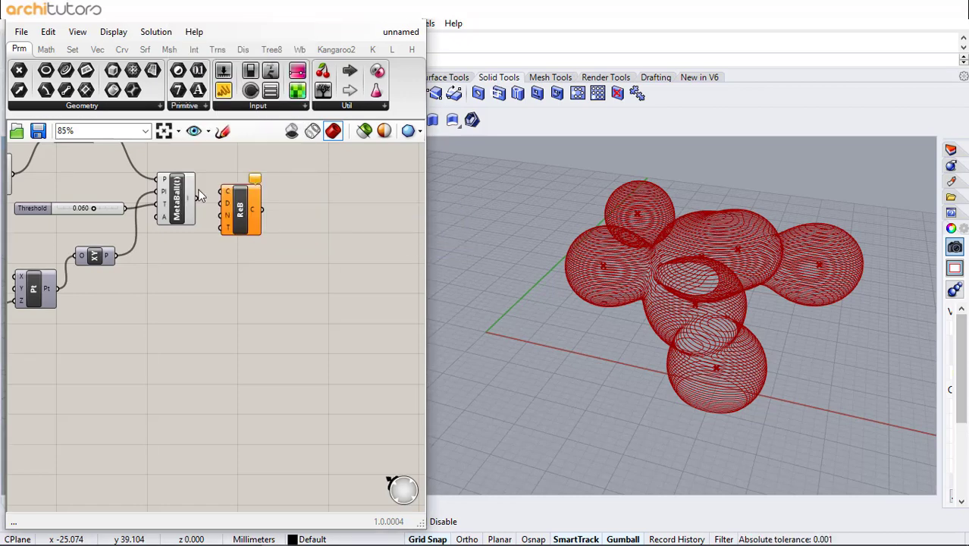
Step: Connect the output of MetaBall(t) to the C input of Rebuild Curve
drag(220, 191, 223, 191)
click(164, 252)
scroll(164, 251, up, 1)
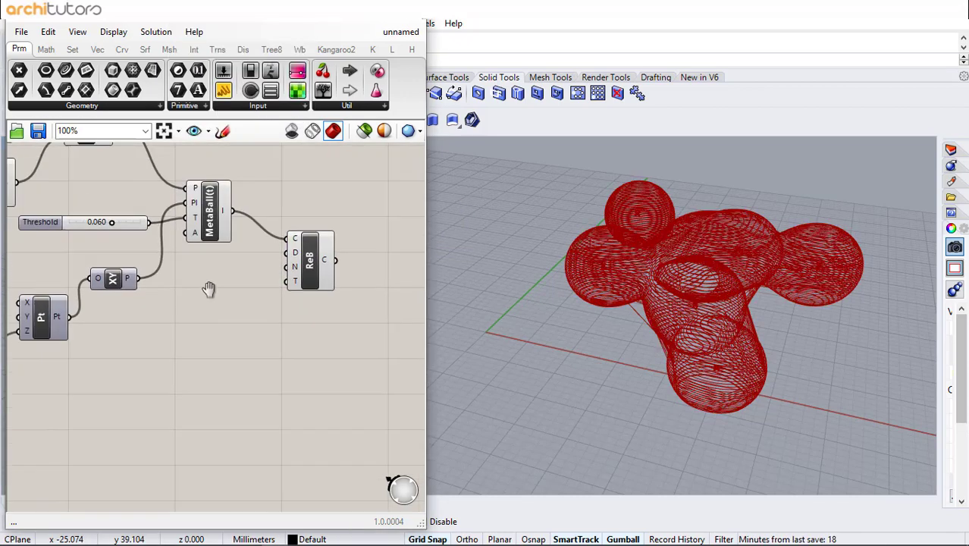
Step: Add a number slider of 3, connect it to the D input of Rebuild Curve and place it below the XY plane component
double_click(196, 297)
text(3)
key(Return)
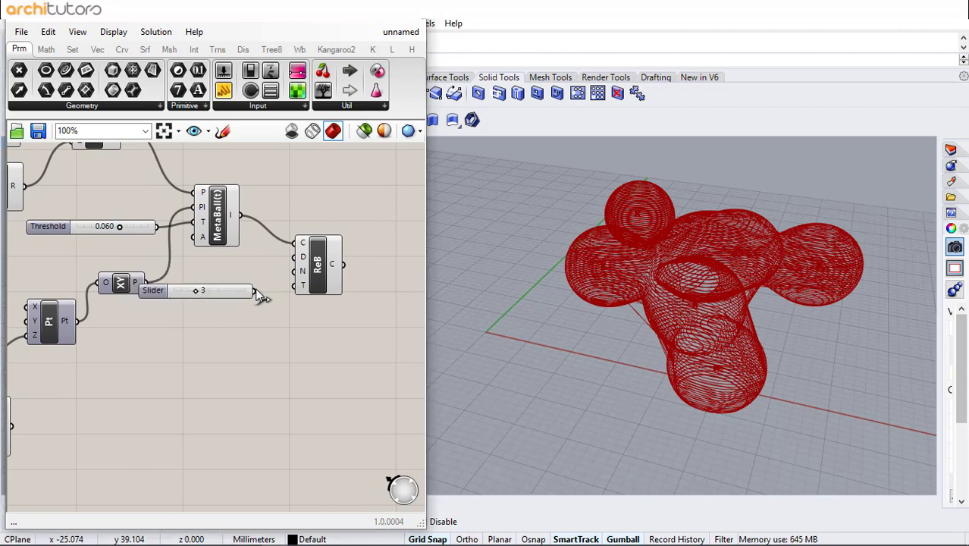
drag(271, 275, 294, 257)
drag(211, 296, 203, 328)
click(203, 371)
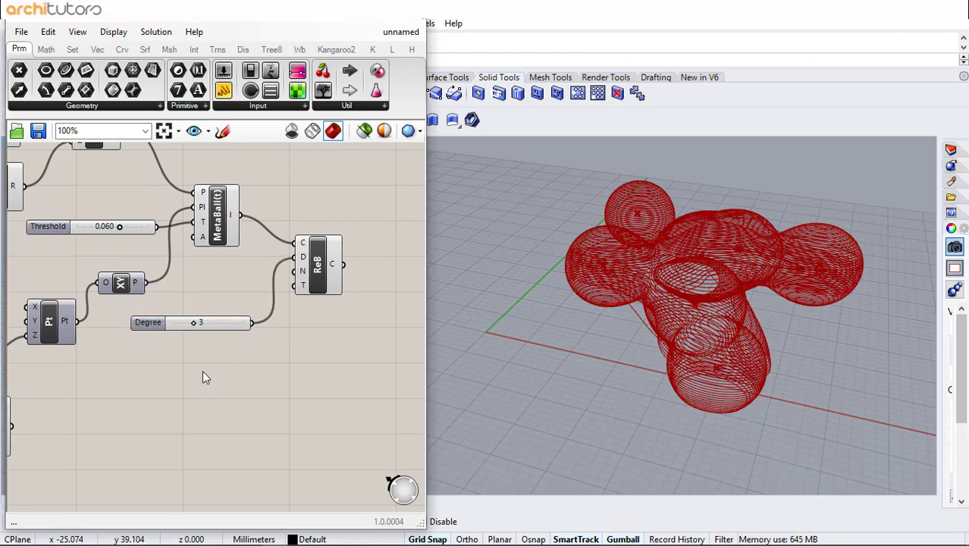
Step: Add a number slider of 43 below the Degree slider, connect it to Rebuild Curve's N input and move the component slightly away from its sliders
double_click(203, 370)
text(43)
key(Return)
drag(261, 370, 302, 282)
click(304, 282)
click(319, 322)
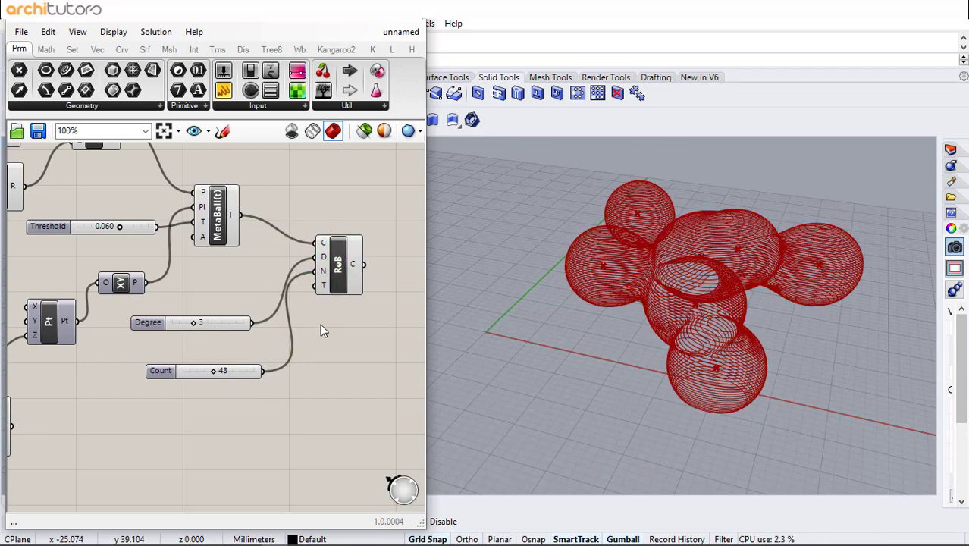
Step: Turn off the preview of all components upstream of Rebuild Curve
scroll(311, 323, down, 2)
scroll(311, 320, down, 3)
drag(287, 175, 46, 440)
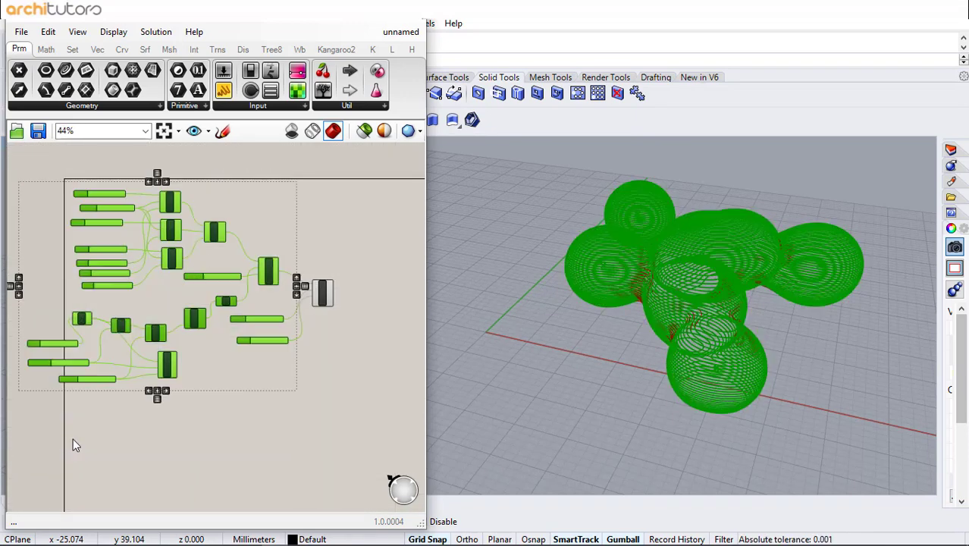
middle_click(91, 436)
click(137, 390)
click(324, 349)
scroll(345, 317, up, 2)
scroll(293, 294, down, 2)
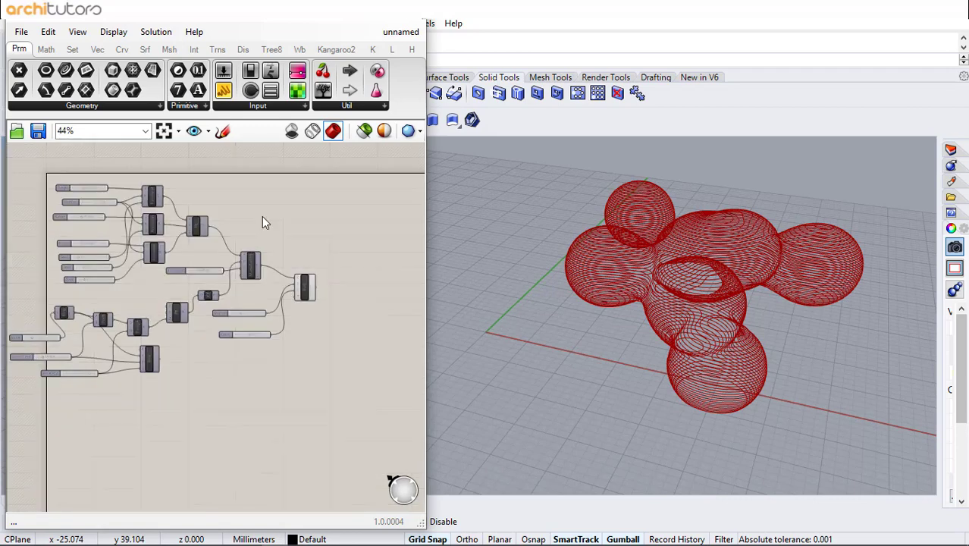
Step: Add an Extrude component beside Rebuild Curve and connect the rebuilt curves to its B input
scroll(309, 296, up, 4)
click(299, 290)
click(320, 336)
right_drag(319, 336, 247, 312)
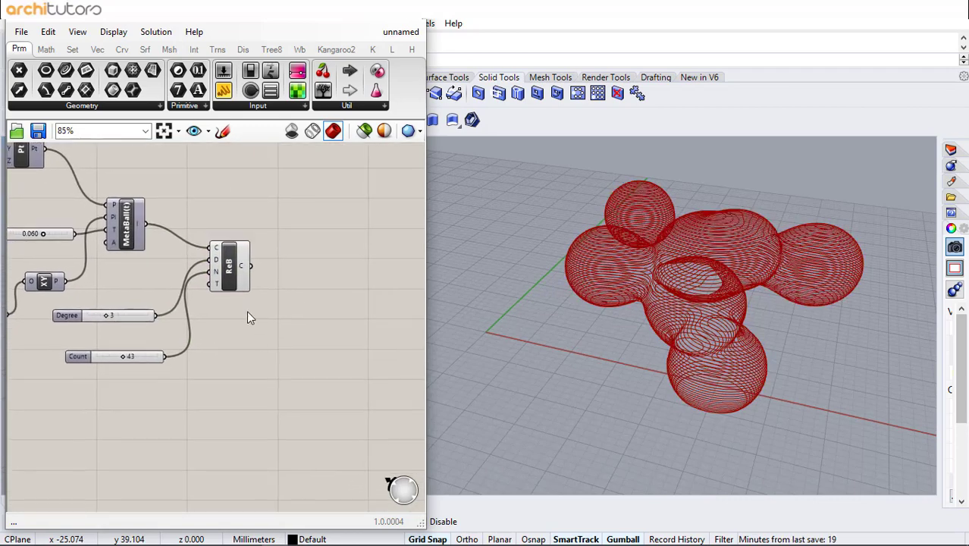
scroll(294, 277, up, 2)
double_click(292, 276)
text(extr)
key(Return)
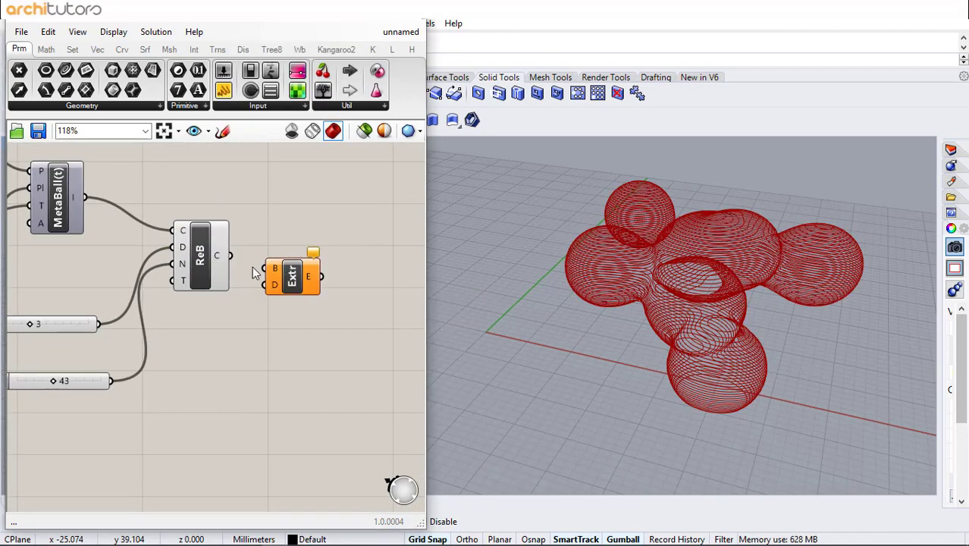
drag(235, 256, 298, 342)
click(172, 396)
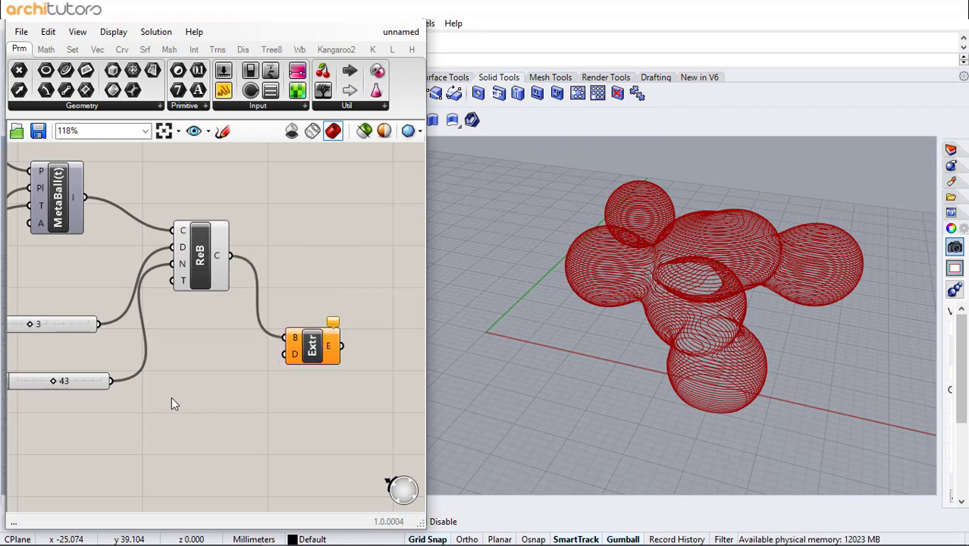
Step: Add a Unit Z vector, feed its F input from the Evaluate result and connect it to the D input of Extrude
double_click(171, 396)
text(z)
click(195, 384)
scroll(203, 381, down, 1)
scroll(155, 349, down, 2)
scroll(61, 364, up, 1)
drag(50, 361, 288, 327)
right_drag(349, 317, 237, 325)
scroll(236, 324, up, 2)
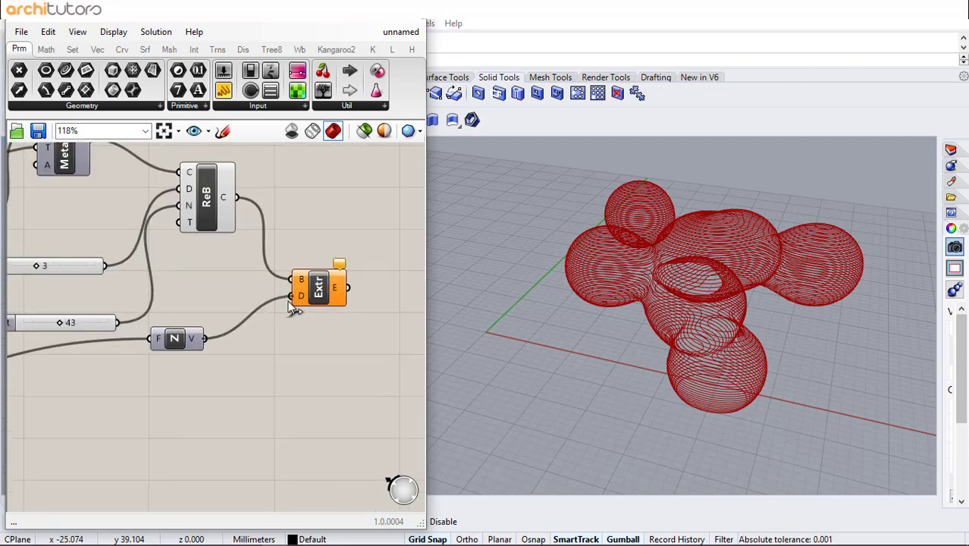
drag(292, 307, 291, 299)
scroll(296, 335, down, 2)
scroll(323, 308, up, 2)
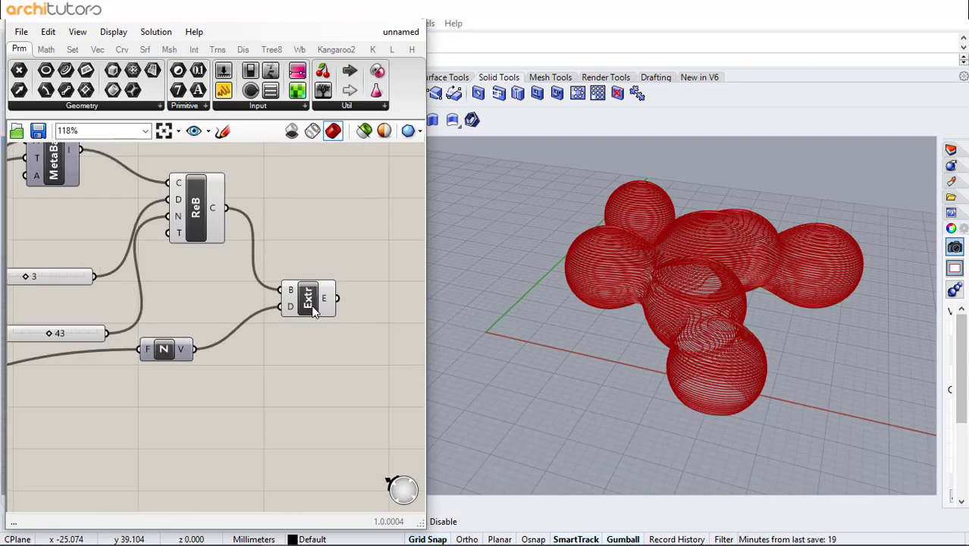
Step: Highlight the Extrude component's geometry and examine the extruded layers up close in the viewport
click(314, 307)
right_drag(740, 277, 751, 216)
scroll(749, 219, up, 6)
right_drag(681, 252, 667, 274)
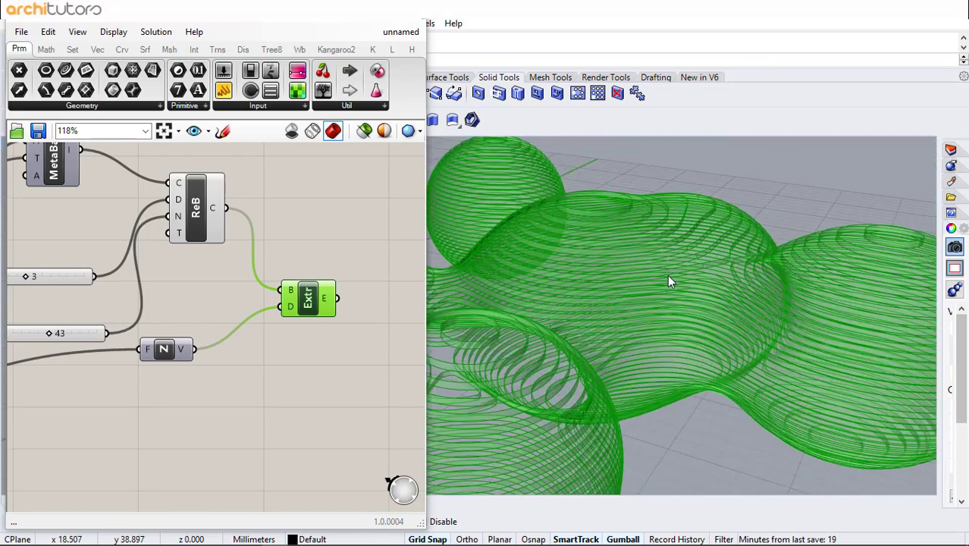
scroll(667, 274, down, 4)
click(264, 211)
right_drag(329, 262, 237, 257)
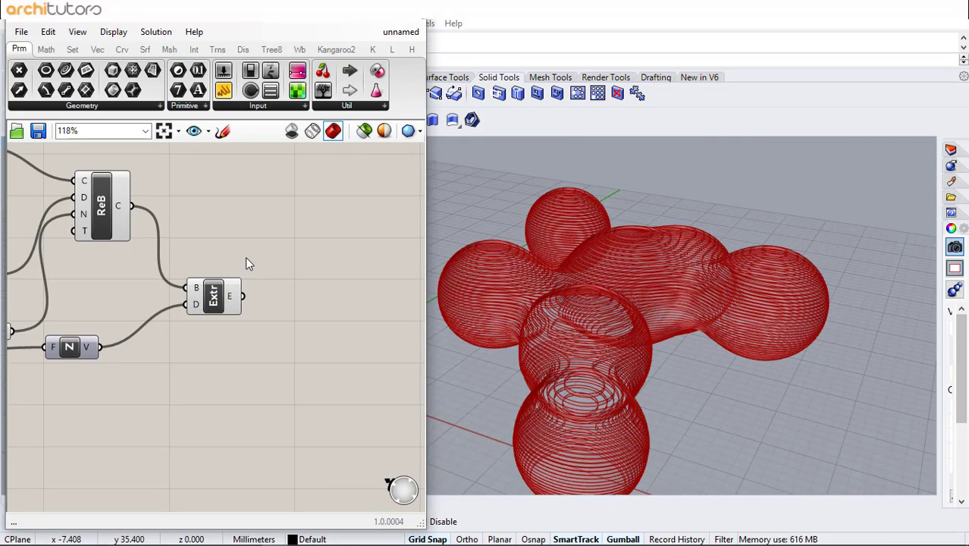
Step: Turn off the preview of Rebuild Curve so that only the extrusion is displayed
scroll(245, 256, down, 1)
right_drag(161, 243, 281, 270)
scroll(281, 269, down, 2)
scroll(281, 269, down, 1)
drag(244, 232, 174, 302)
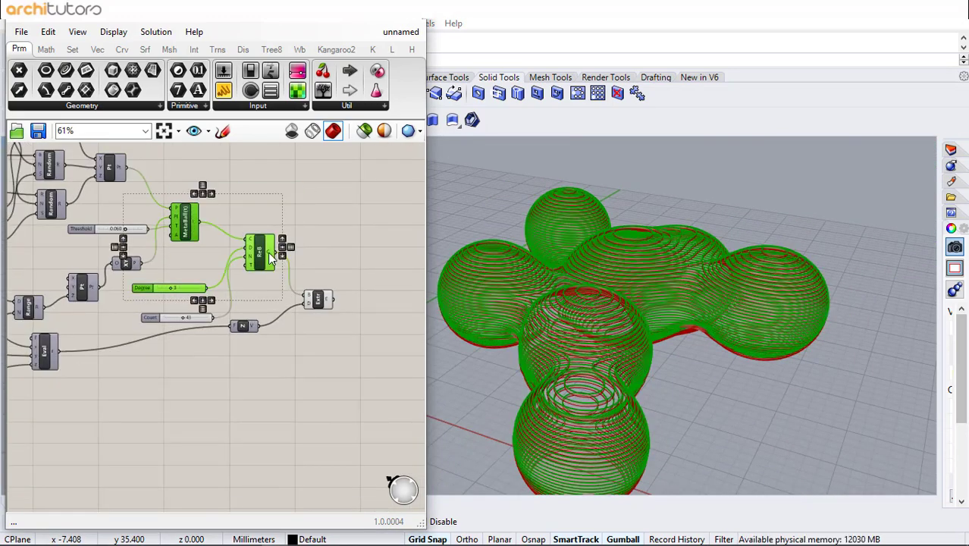
middle_click(268, 252)
click(311, 213)
click(324, 262)
Step: Examine the extruded metaball layers from close up and from several angles
scroll(522, 355, up, 6)
right_drag(522, 355, 595, 340)
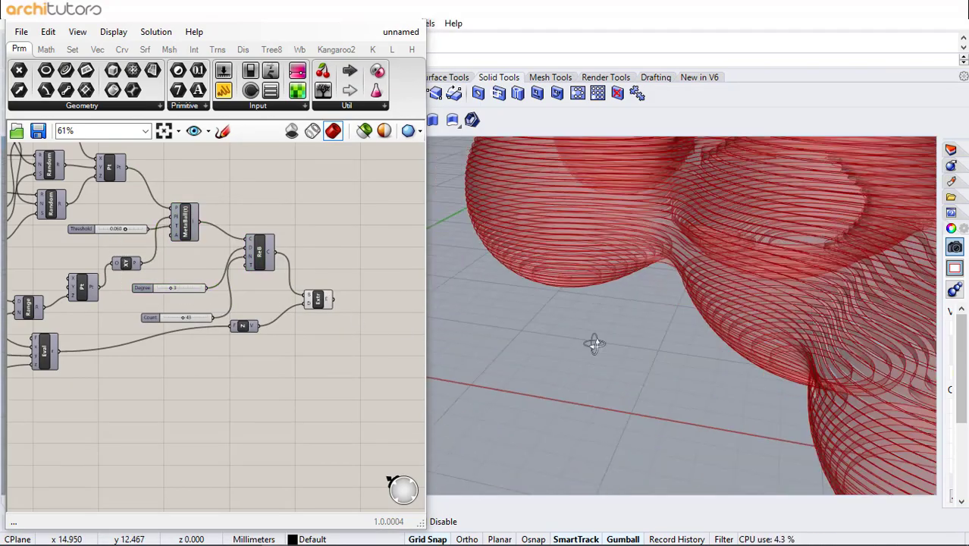
scroll(522, 355, down, 4)
scroll(600, 241, down, 3)
right_drag(657, 226, 638, 250)
scroll(645, 249, down, 4)
right_drag(679, 297, 602, 257)
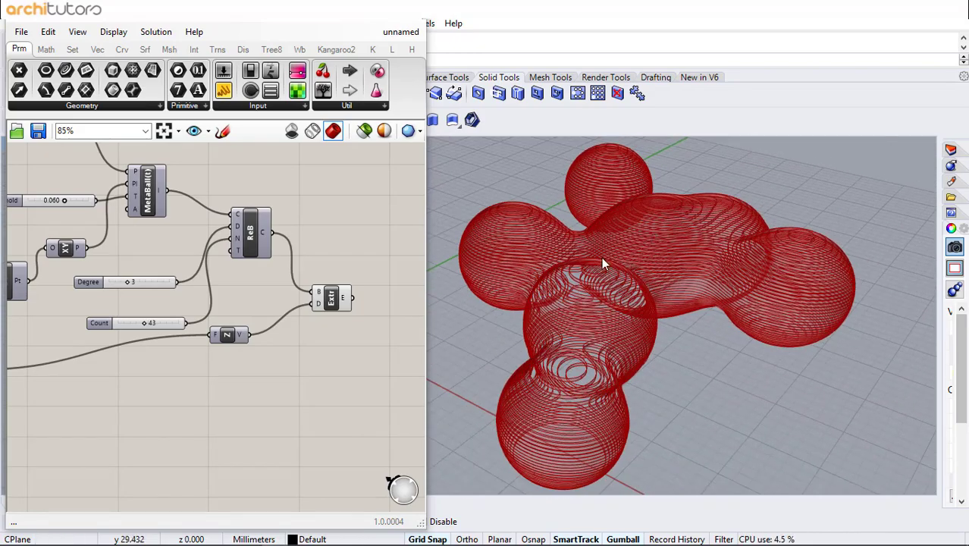
Step: Set the Value slider feeding the Negative component to 2.127 and check the updated layers in the viewport
scroll(272, 301, down, 1)
scroll(217, 292, down, 1)
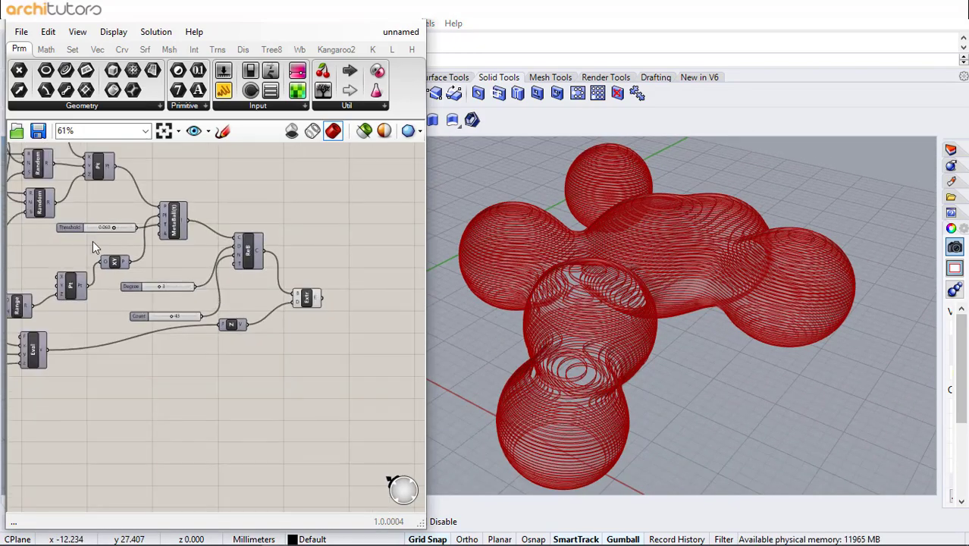
right_drag(93, 241, 267, 239)
right_drag(144, 281, 196, 283)
scroll(110, 312, up, 2)
scroll(110, 317, up, 4)
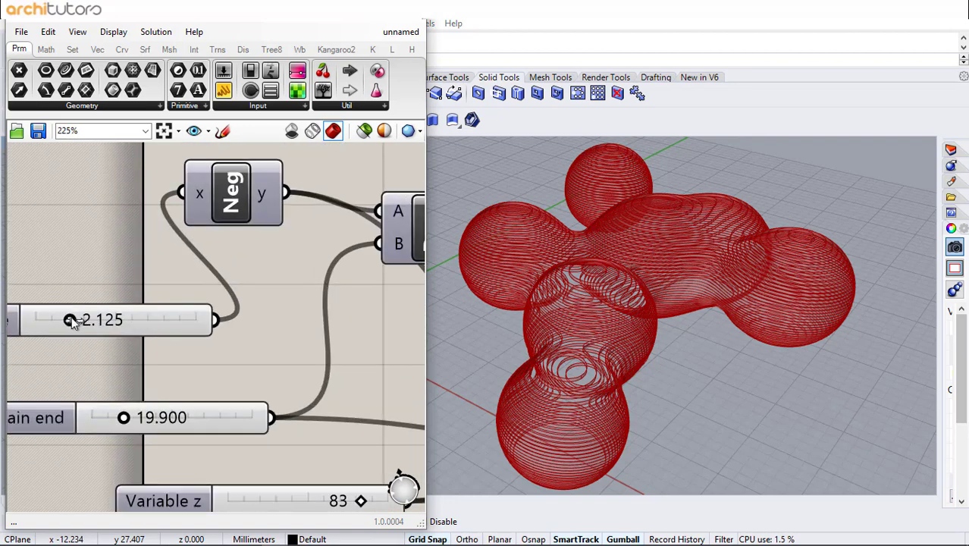
drag(70, 319, 68, 320)
double_click(126, 330)
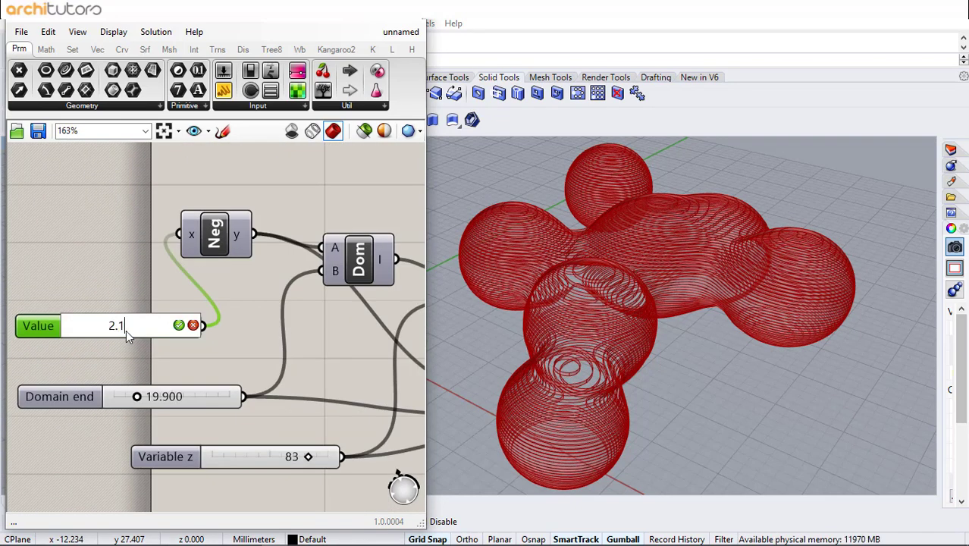
key(Return)
click(329, 326)
right_drag(497, 264, 545, 263)
scroll(700, 252, up, 4)
scroll(701, 251, down, 4)
scroll(288, 266, down, 3)
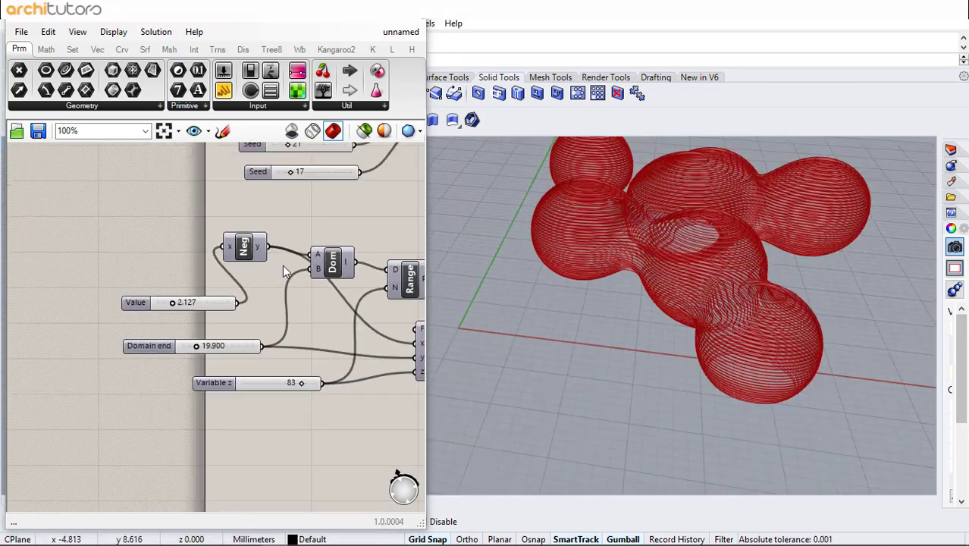
Step: Set the metaball Threshold slider to 0.056
right_drag(269, 276, 154, 317)
right_drag(184, 252, 167, 353)
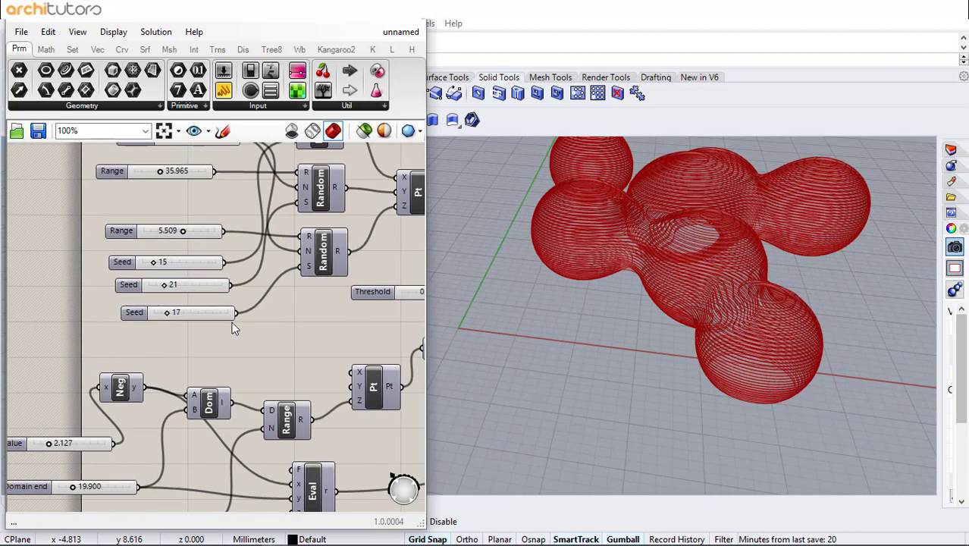
right_drag(403, 266, 244, 254)
scroll(280, 267, up, 3)
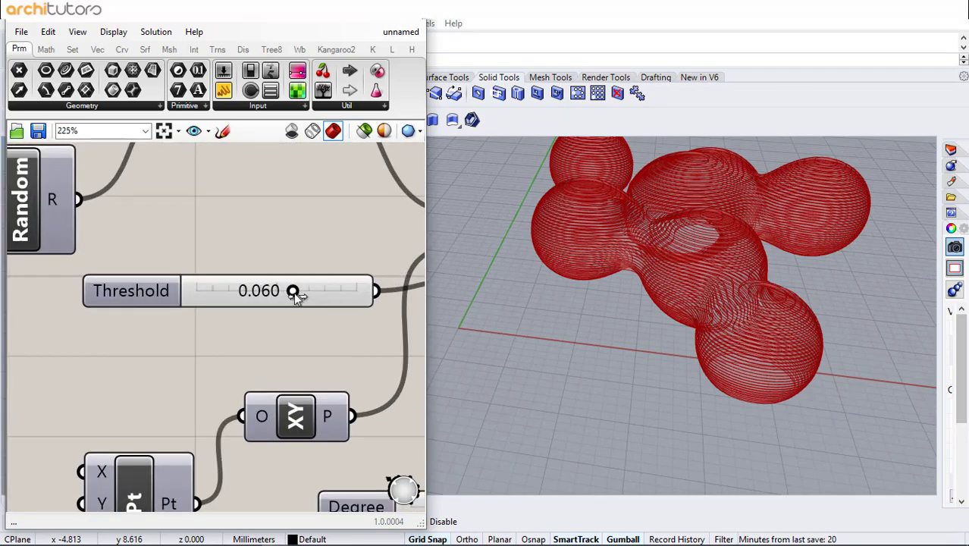
drag(296, 295, 288, 290)
Step: Inspect the joins between the metaballs and set the Threshold slider to 0.054
scroll(782, 341, up, 5)
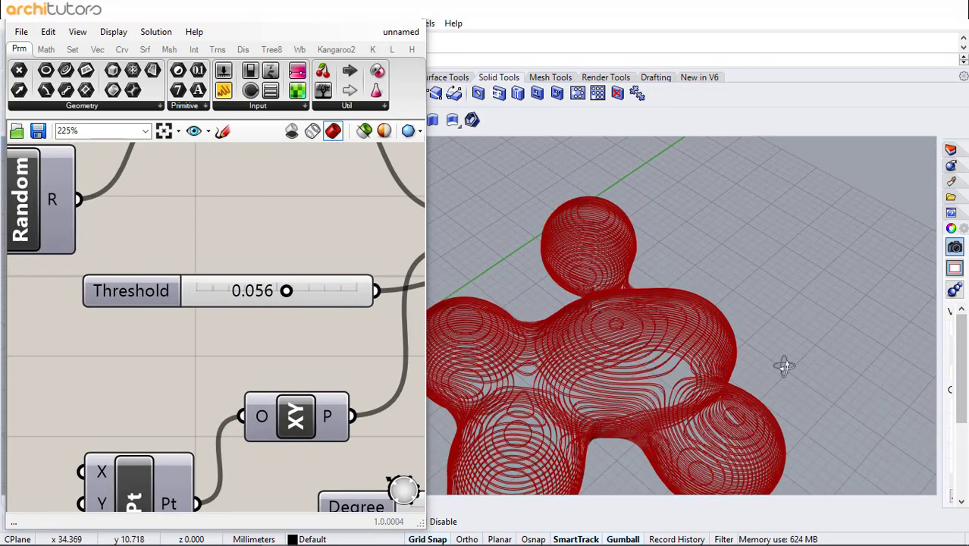
right_drag(784, 366, 744, 216)
scroll(670, 176, up, 5)
right_drag(670, 175, 597, 254)
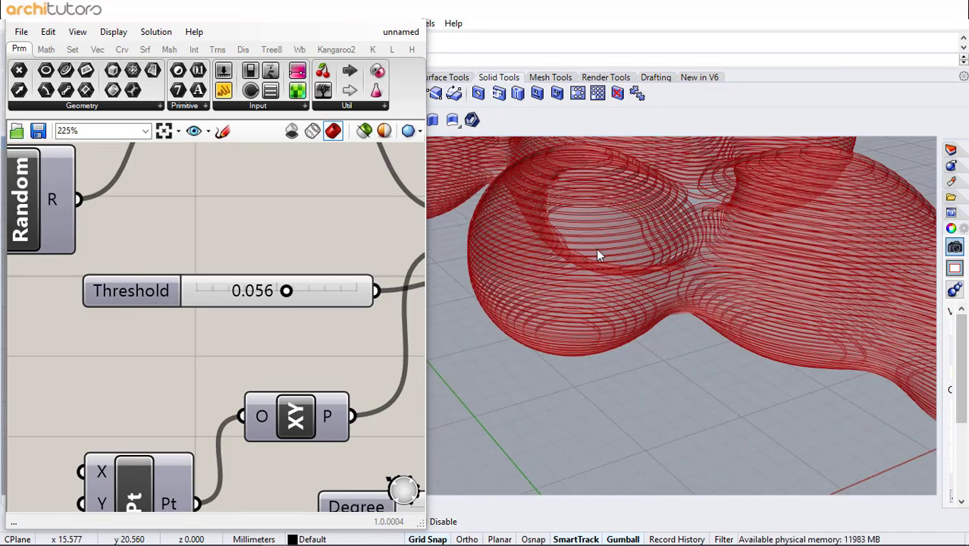
scroll(599, 265, down, 5)
right_drag(606, 292, 641, 258)
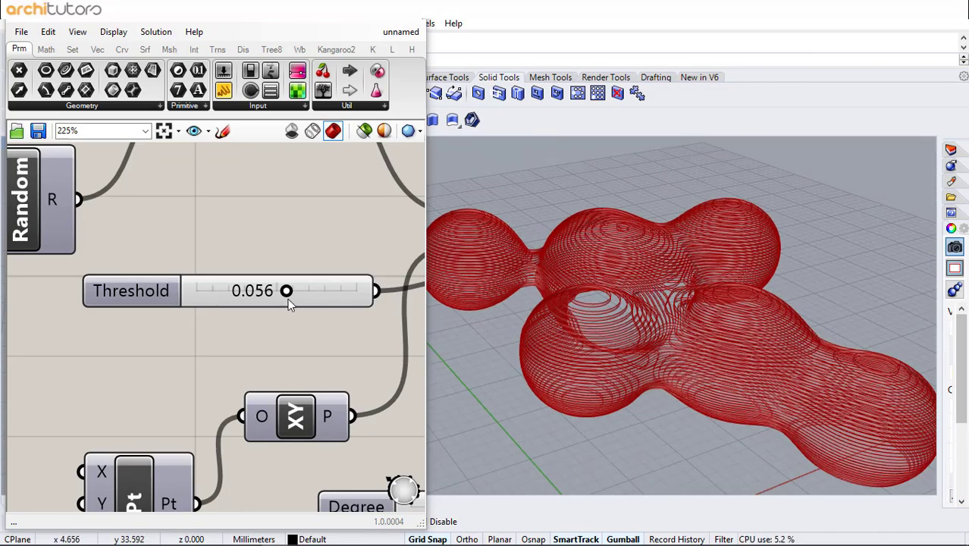
mouse_move(284, 299)
mouse_down()
mouse_move(269, 299)
mouse_move(293, 298)
mouse_move(285, 297)
mouse_up()
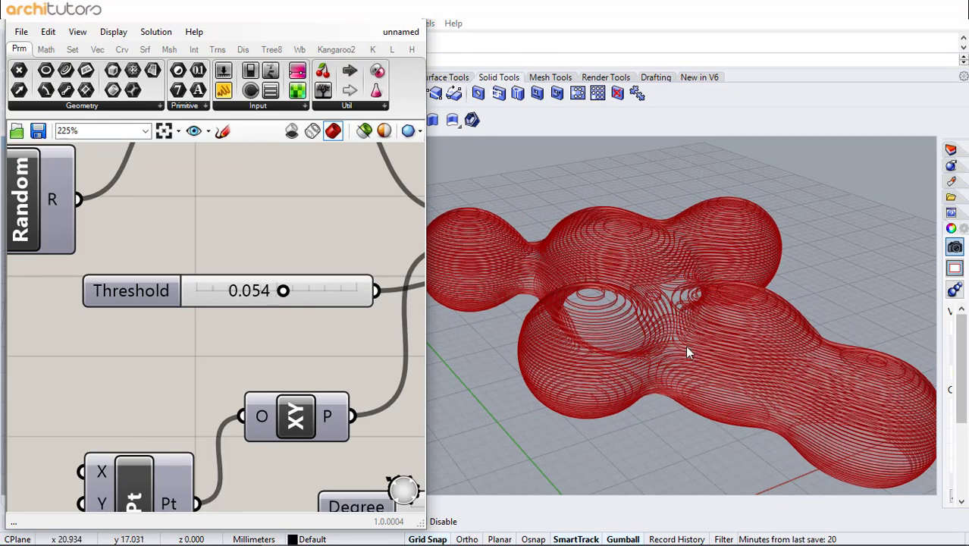
right_drag(688, 353, 576, 281)
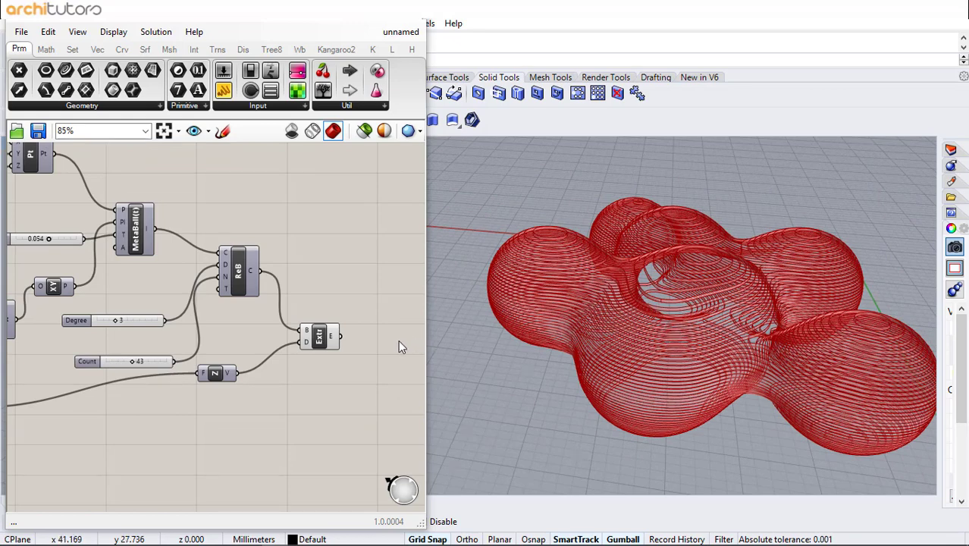
Step: Add a Cap Holes component beside Extrude and connect the extrusion output to its B input
right_drag(370, 341, 277, 314)
scroll(278, 315, up, 2)
double_click(277, 315)
text(ca)
click(274, 300)
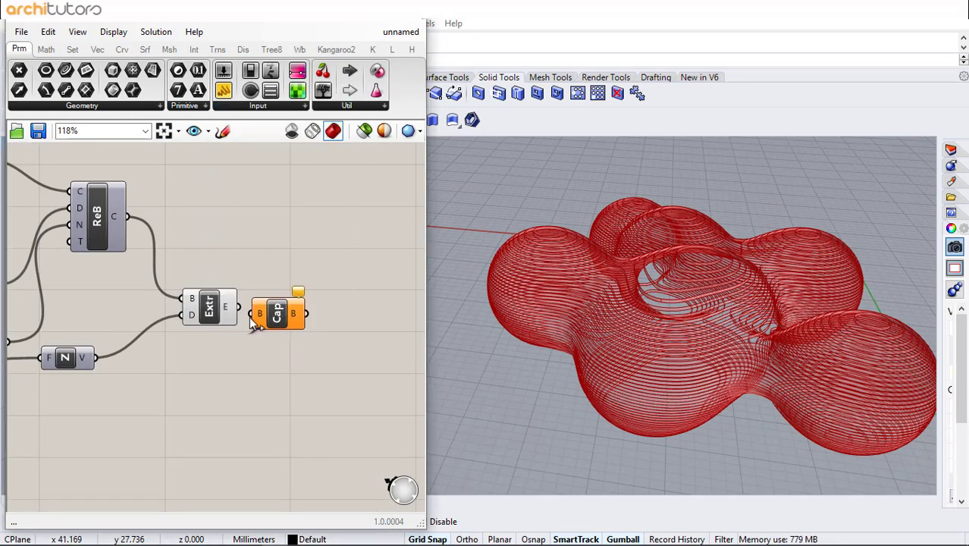
click(286, 311)
click(335, 292)
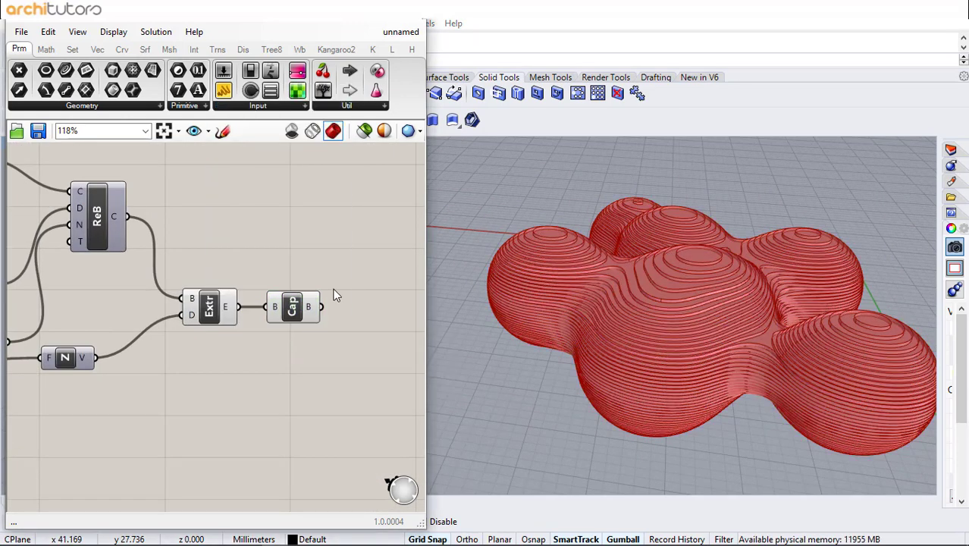
Step: Turn off the preview of the Extrude component
scroll(335, 292, down, 1)
click(304, 306)
click(225, 305)
middle_click(225, 305)
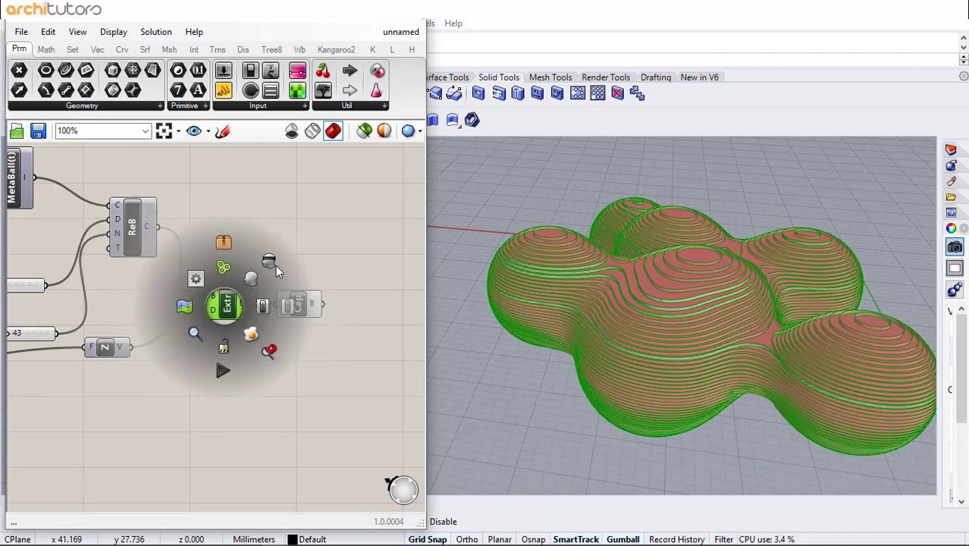
click(274, 265)
Step: Bake the Cap Holes geometry onto the Default layer as a group
scroll(317, 311, up, 2)
click(305, 312)
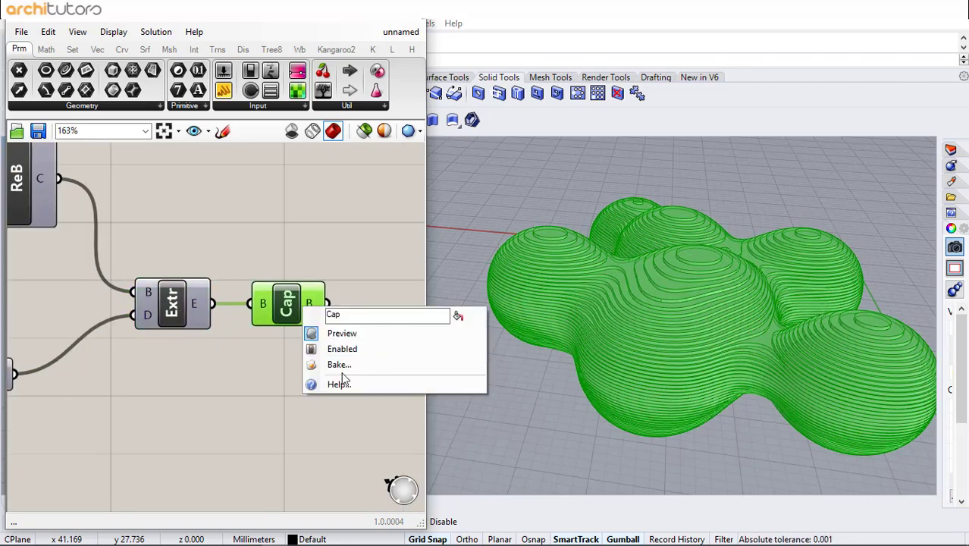
click(339, 366)
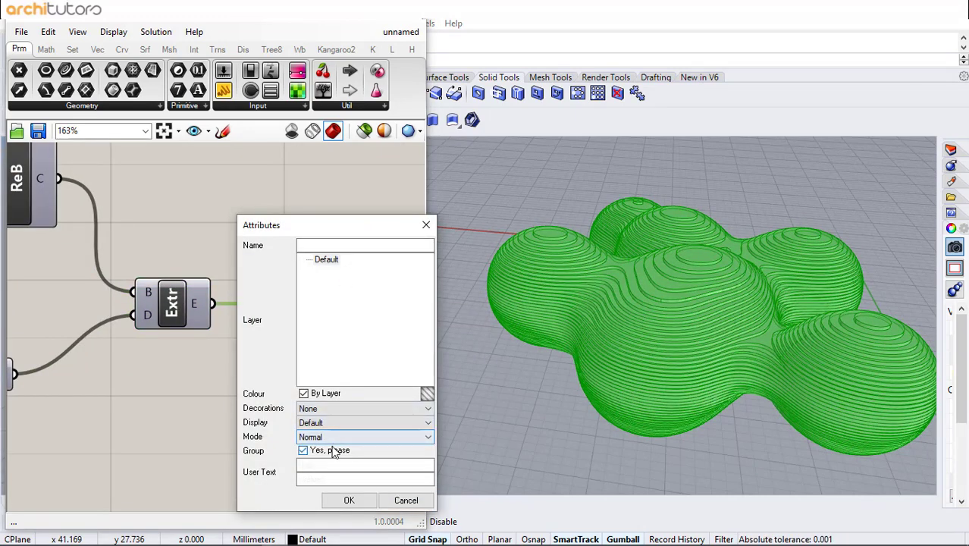
click(343, 501)
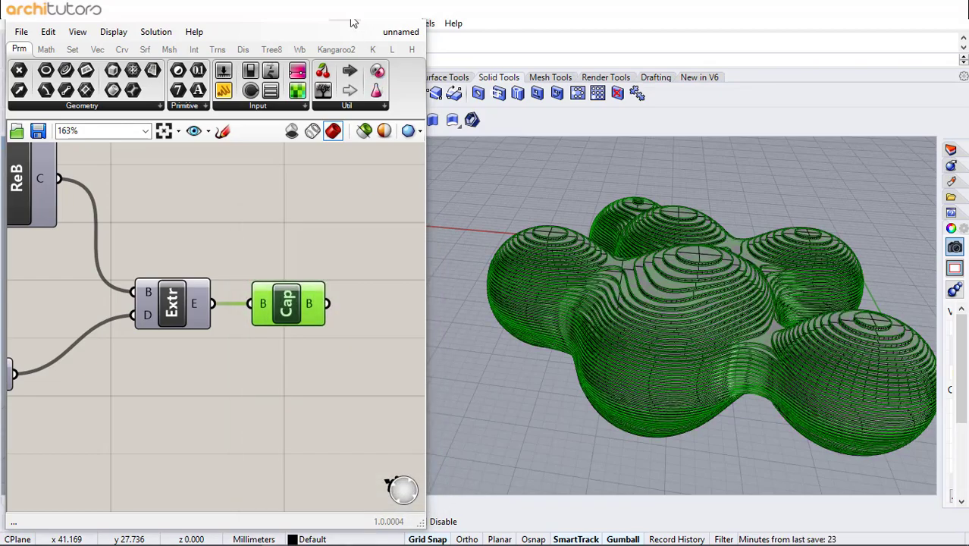
Step: Minimise the Grasshopper window and set Rhino's Perspective viewport to the Rendered display mode
click(352, 22)
right_drag(648, 242, 529, 252)
scroll(530, 254, down, 6)
right_drag(596, 266, 525, 330)
scroll(525, 335, up, 6)
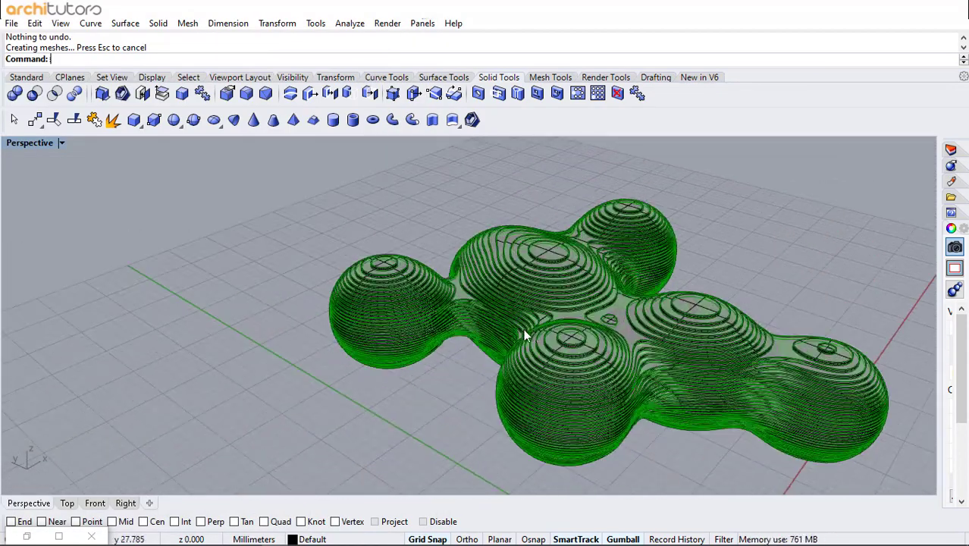
click(63, 144)
click(129, 142)
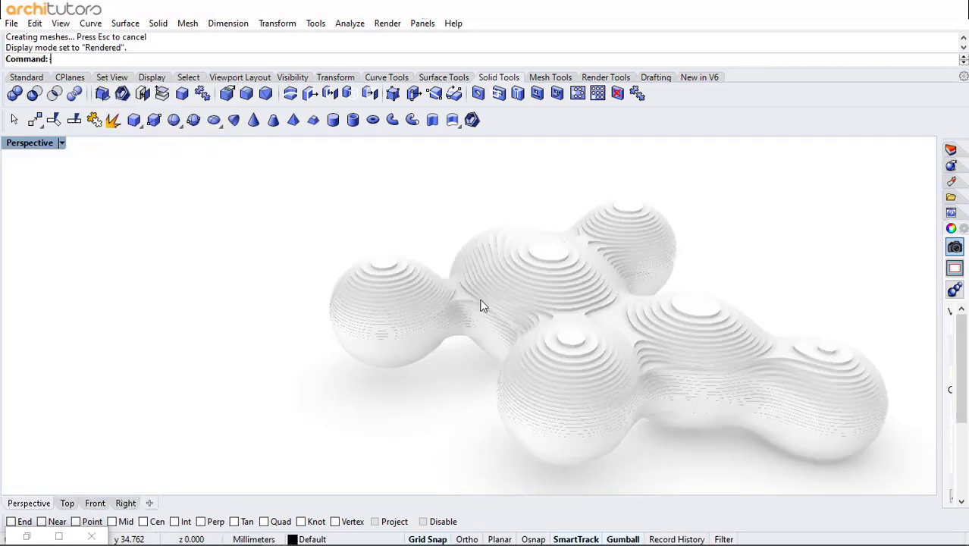
Step: Examine the rendered layered metaball model from several sides and distances
right_drag(480, 302, 574, 314)
scroll(785, 360, up, 3)
scroll(403, 260, down, 3)
right_drag(733, 322, 743, 326)
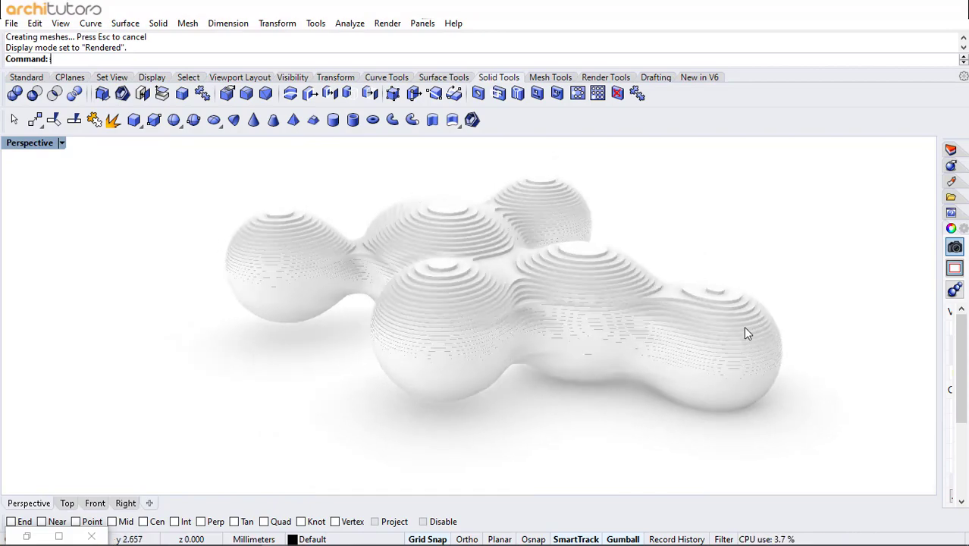
scroll(744, 327, up, 3)
mouse_move(643, 364)
right_down()
mouse_move(647, 375)
mouse_move(661, 367)
right_up()
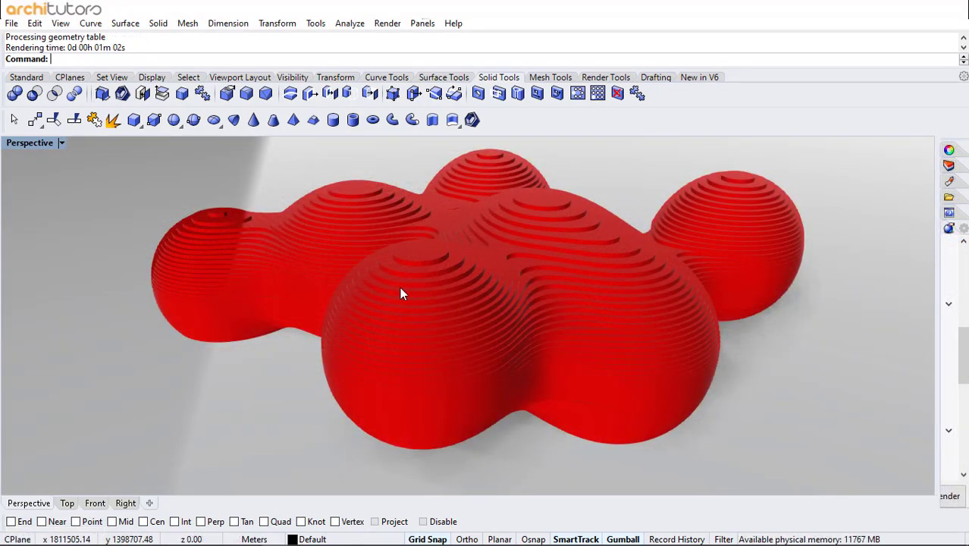
right_drag(401, 287, 789, 310)
right_drag(789, 310, 816, 307)
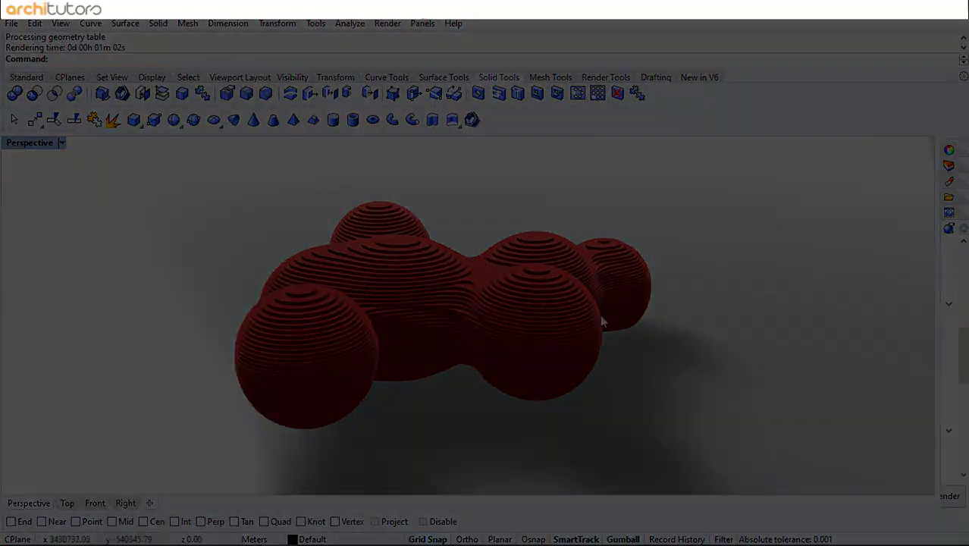